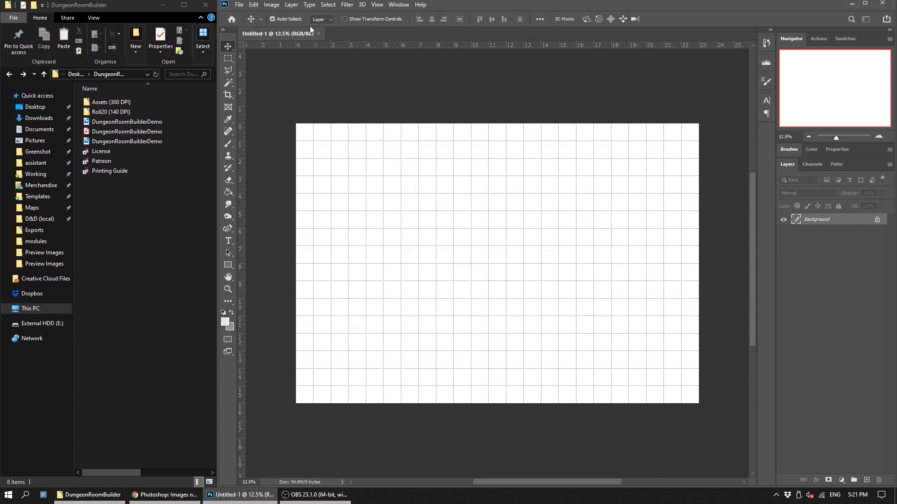
- Start a new document from the File menu
{"action": "left_click", "coordinate": [239, 5]}
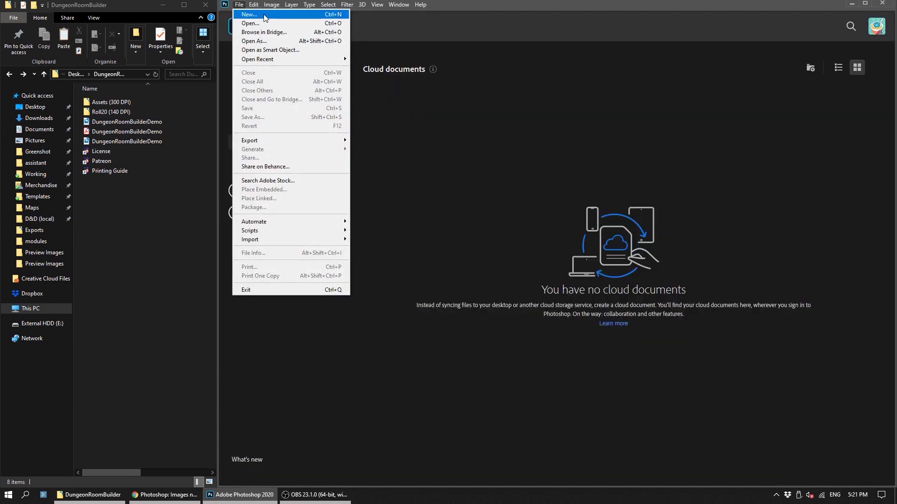
{"action": "left_click", "coordinate": [265, 18]}
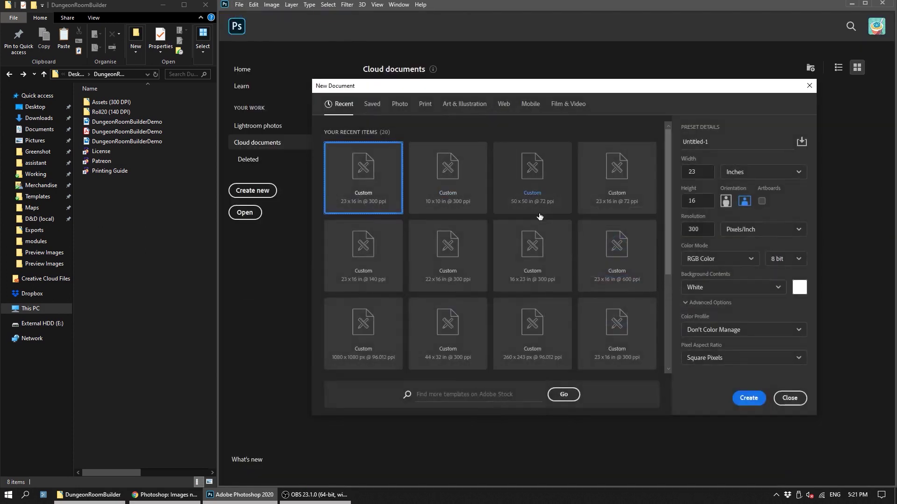
{"action": "left_click_drag", "start_coordinate": [561, 88], "coordinate": [559, 67]}
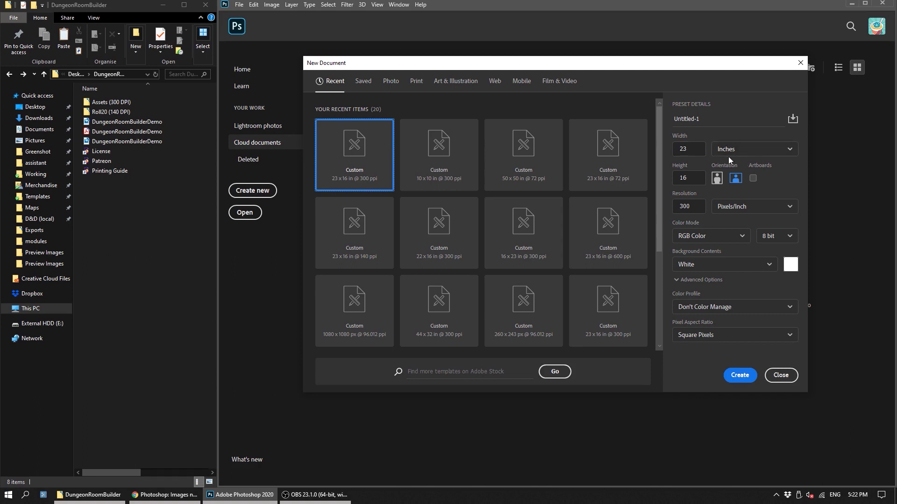
- Check width 23 in, height 16 in and resolution 300 pixels/inch
{"action": "left_click", "coordinate": [689, 150]}
{"action": "left_click", "coordinate": [692, 180]}
{"action": "left_click", "coordinate": [698, 180]}
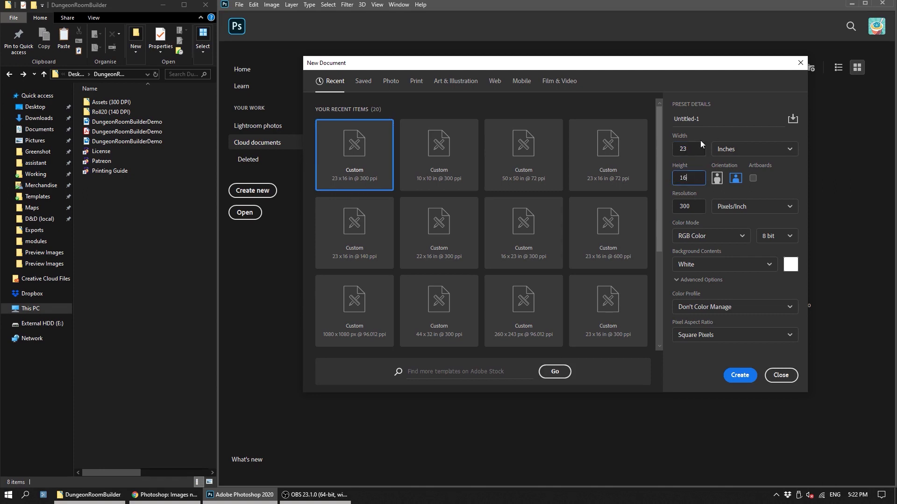
{"action": "left_click", "coordinate": [687, 204]}
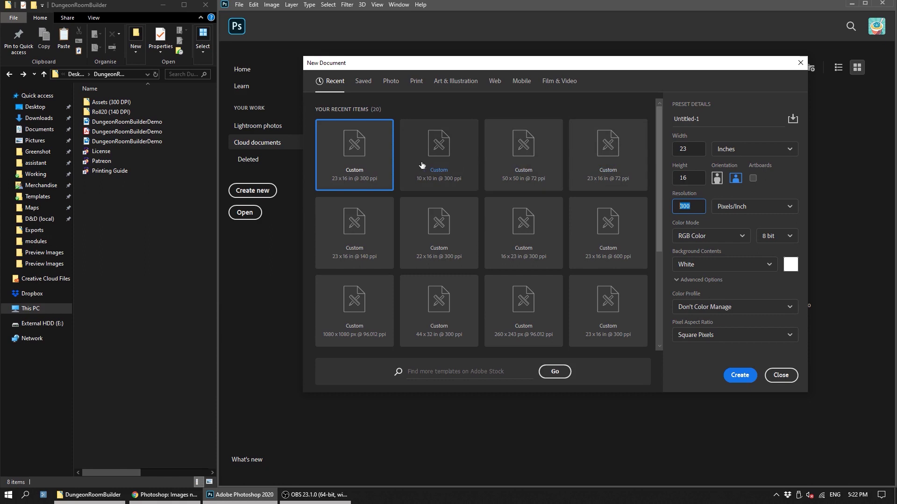
{"action": "left_click", "coordinate": [122, 195]}
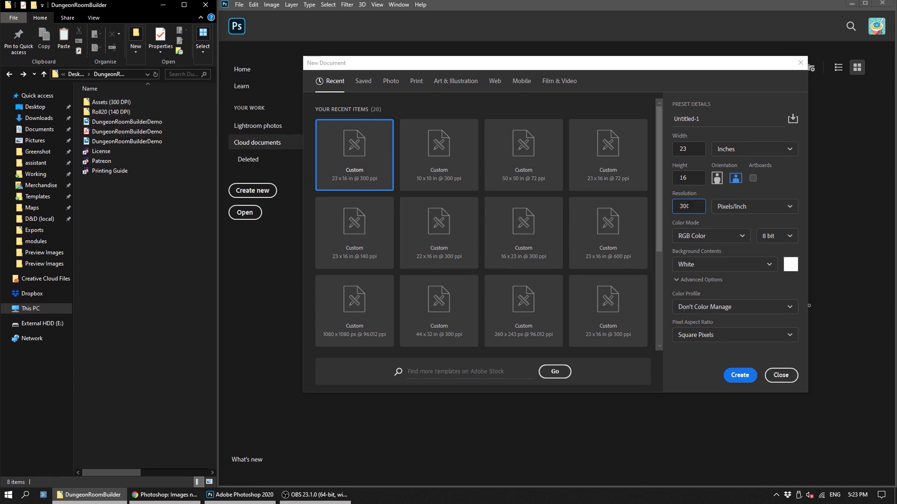
{"action": "left_click_drag", "start_coordinate": [437, 71], "coordinate": [437, 68]}
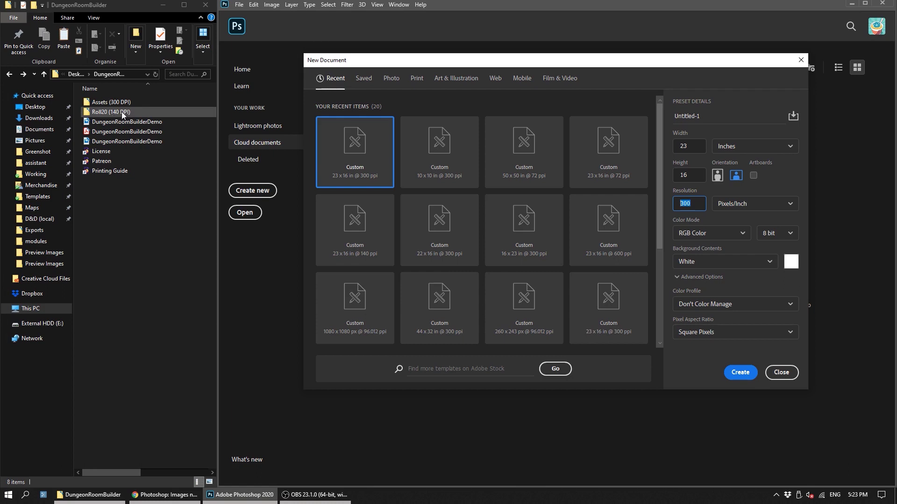
- Browse the Assets (300 DPI) folder's floor, pillar, wall and stairs tiles, then return to Photoshop
{"action": "double_click", "coordinate": [99, 103]}
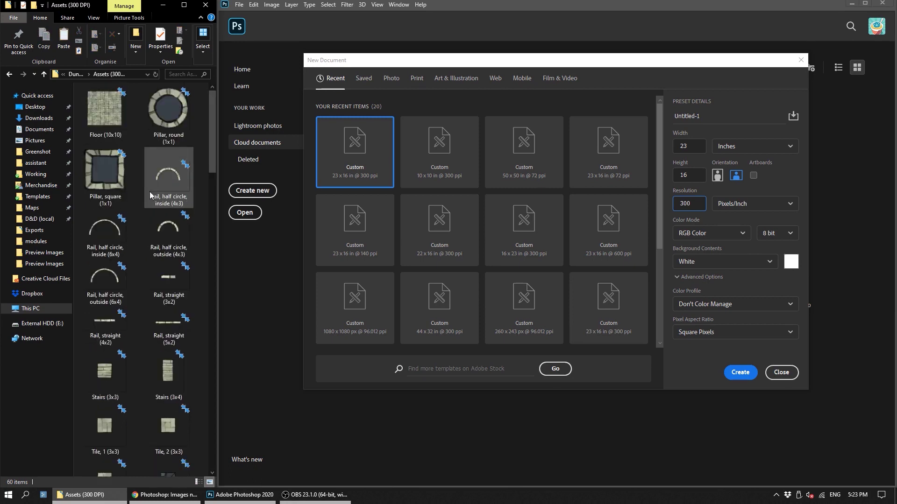
{"action": "scroll", "coordinate": [150, 195], "scroll_direction": "down", "scroll_amount": 3, "text": "ctrl"}
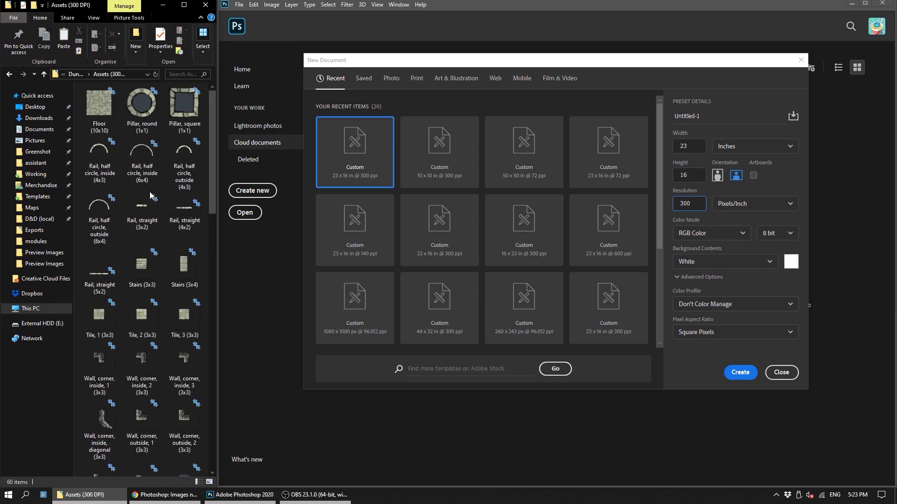
{"action": "scroll", "coordinate": [150, 196], "scroll_direction": "up", "scroll_amount": 1, "text": "ctrl"}
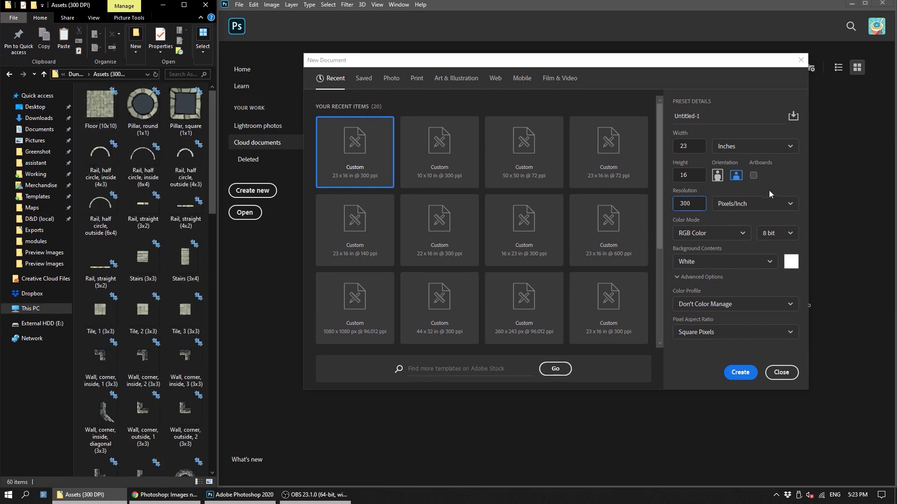
{"action": "left_click", "coordinate": [690, 145]}
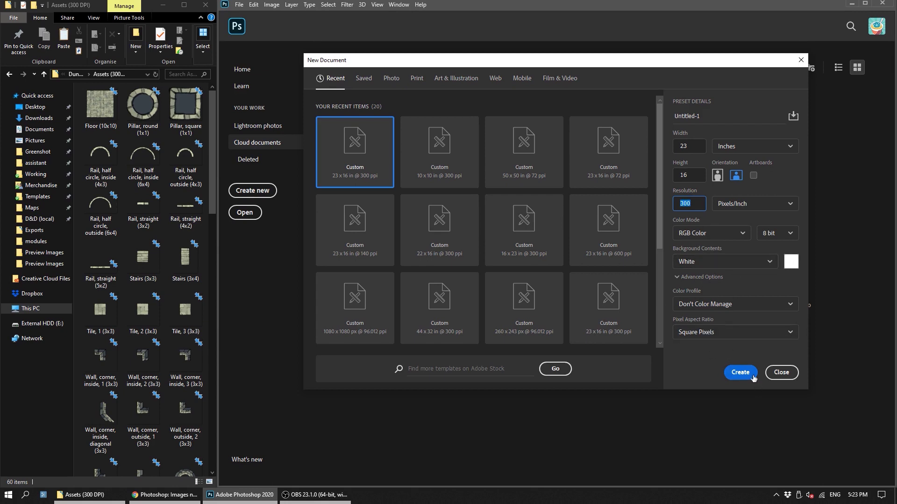
- Create the 23 × 16 inch, 300 ppi Untitled-1 document
{"action": "left_click", "coordinate": [742, 372]}
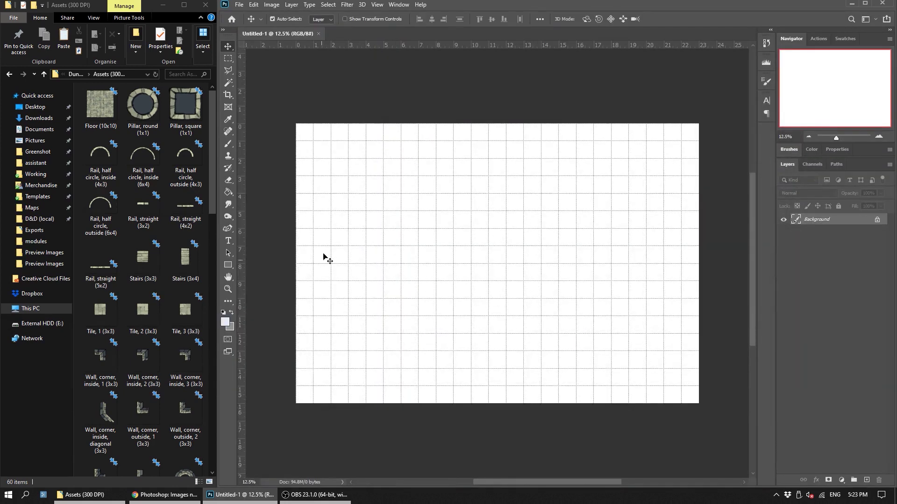
{"action": "scroll", "coordinate": [471, 249], "scroll_direction": "up", "scroll_amount": 3}
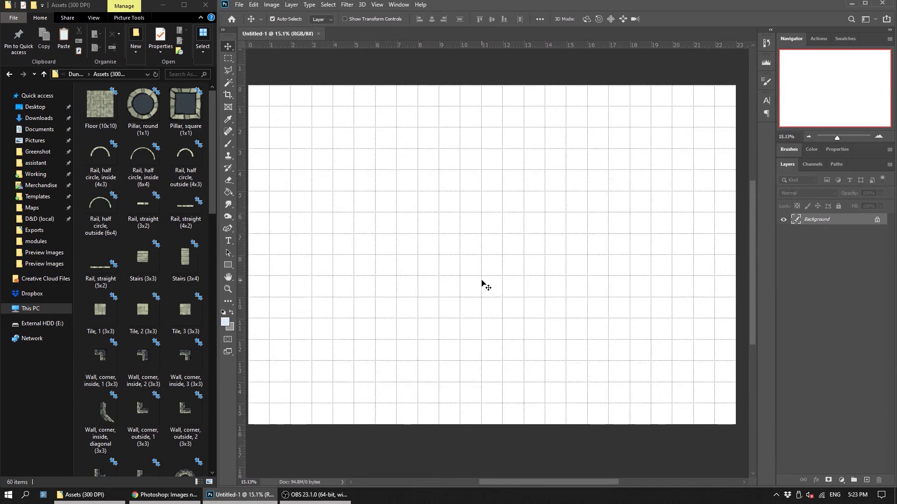
{"action": "key", "text": "ctrl+apostrophe"}
{"action": "key", "text": "ctrl+apostrophe"}
{"action": "key", "text": "ctrl+apostrophe"}
{"action": "key", "text": "ctrl+apostrophe"}
{"action": "key", "text": "ctrl+apostrophe"}
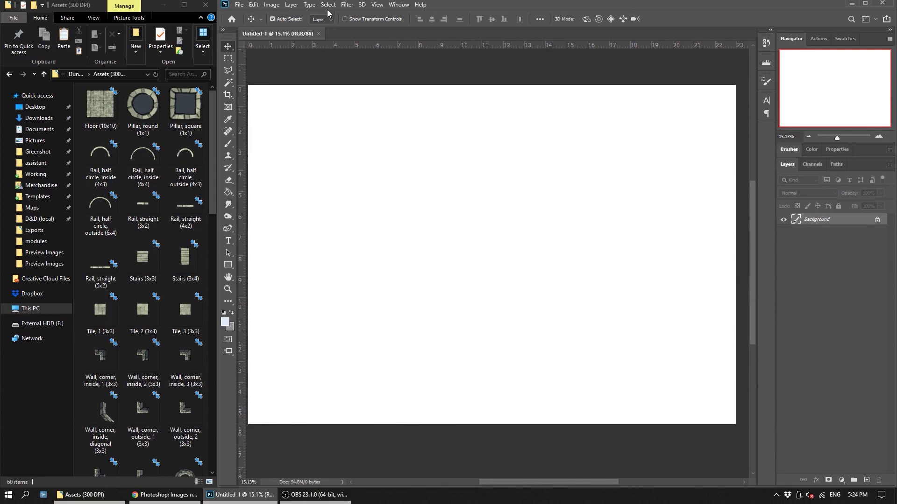
- Show the grid over the canvas with View > Show > Grid
{"action": "left_click", "coordinate": [377, 4]}
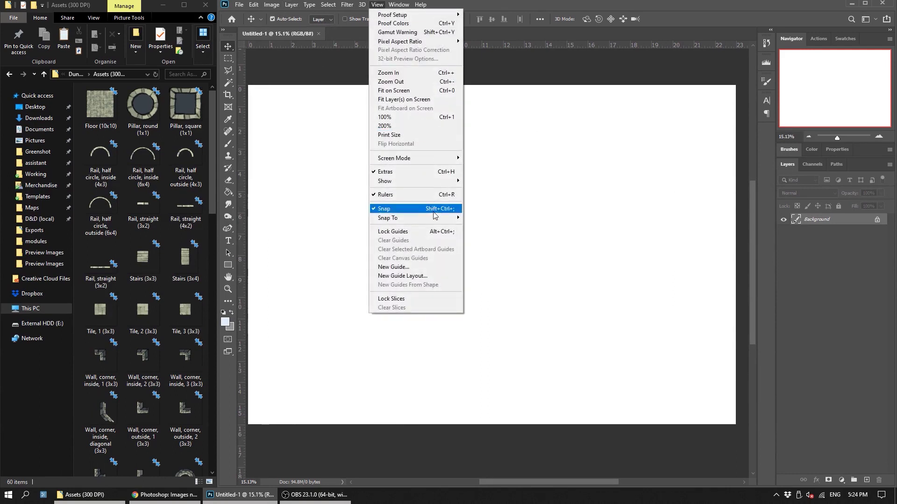
{"action": "mouse_move", "coordinate": [434, 181]}
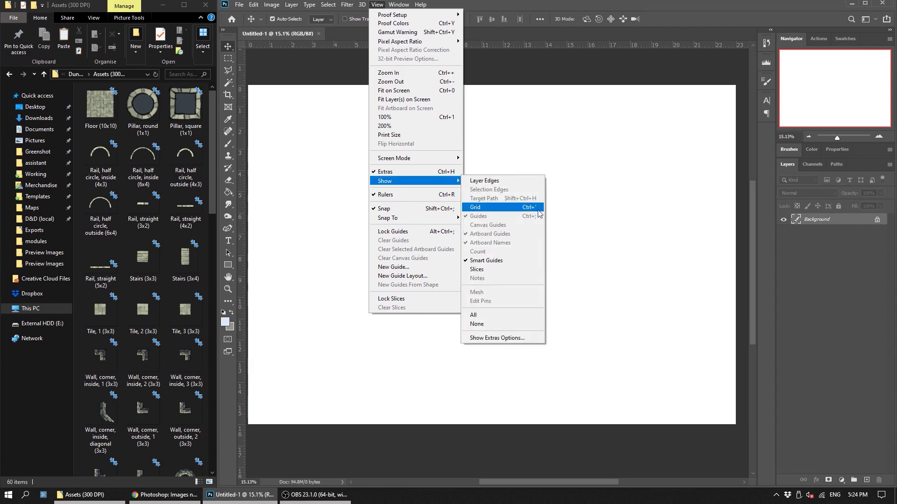
{"action": "left_click", "coordinate": [510, 209]}
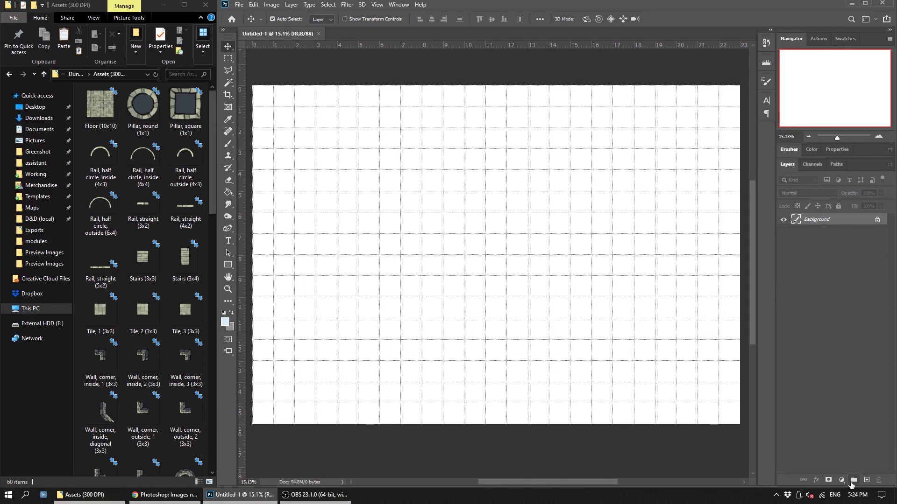
- Add a new layer group named Floor
{"action": "left_click", "coordinate": [853, 481]}
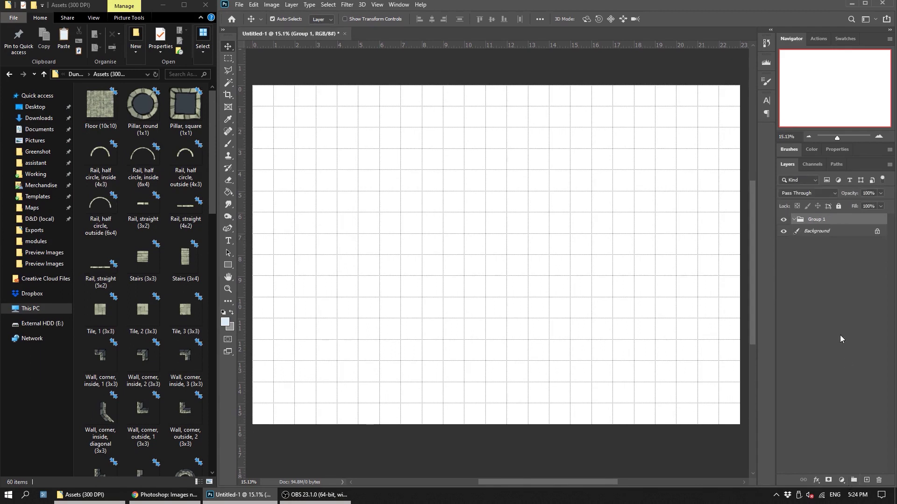
{"action": "double_click", "coordinate": [816, 219]}
{"action": "key", "text": "Return"}
- Place the Floor (10x10) stone tile at full size near the canvas centre
{"action": "left_click_drag", "start_coordinate": [100, 106], "coordinate": [493, 232]}
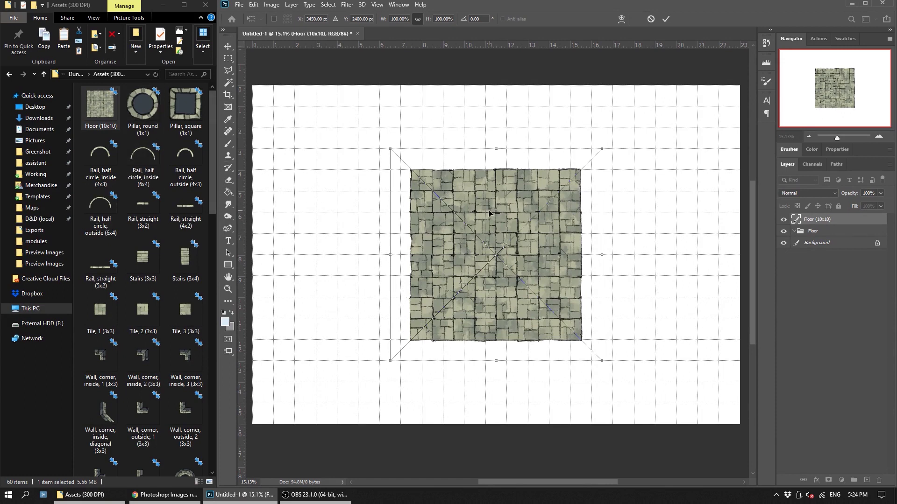
{"action": "left_click_drag", "start_coordinate": [486, 213], "coordinate": [476, 213]}
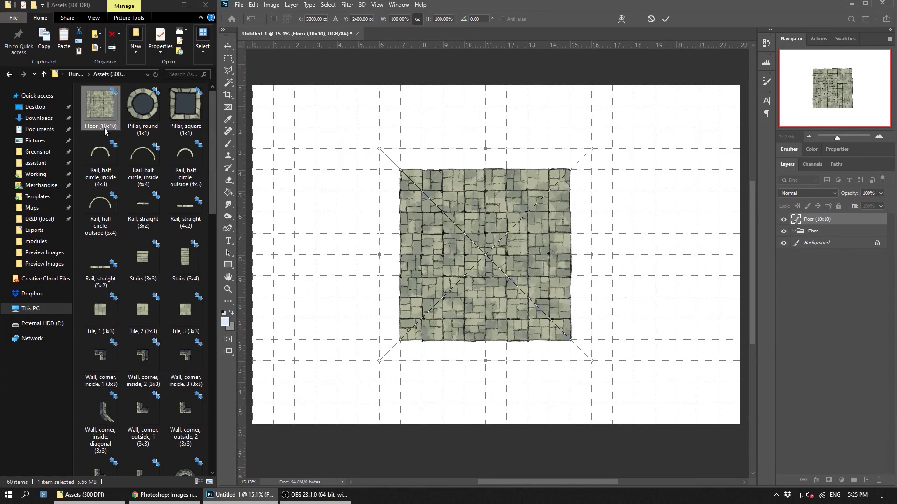
{"action": "left_click_drag", "start_coordinate": [459, 219], "coordinate": [311, 137]}
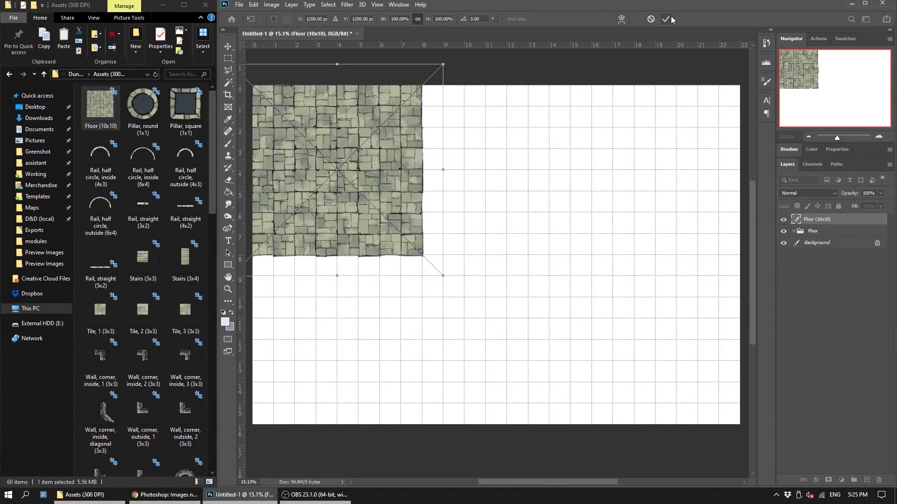
{"action": "left_click_drag", "start_coordinate": [387, 145], "coordinate": [488, 233]}
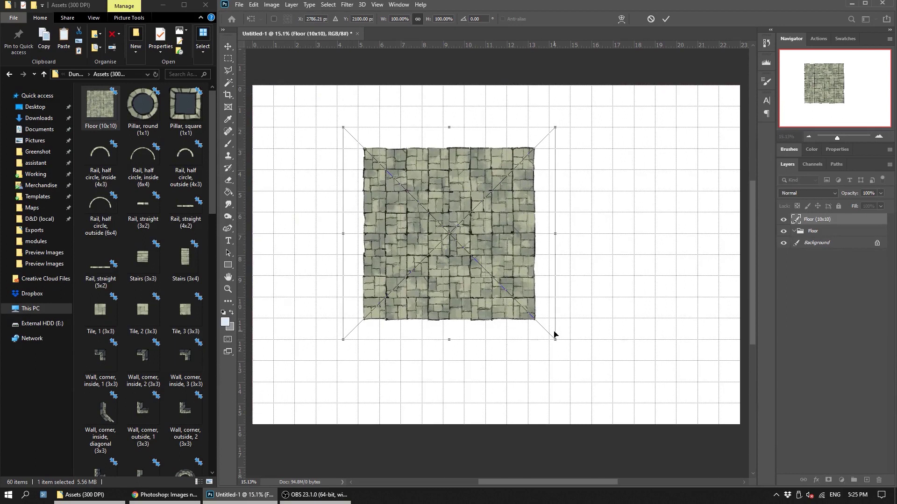
{"action": "left_click_drag", "start_coordinate": [550, 335], "coordinate": [512, 296]}
{"action": "key", "text": "ctrl+z"}
{"action": "left_click_drag", "start_coordinate": [502, 240], "coordinate": [481, 242]}
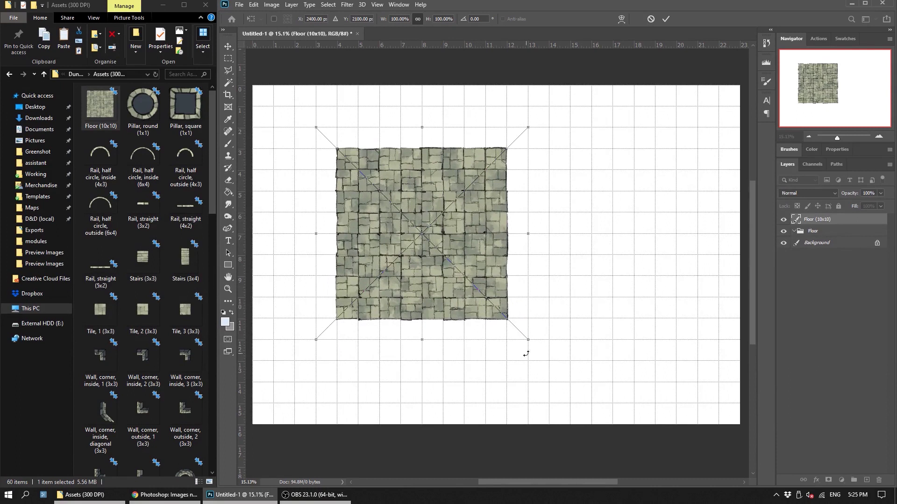
- Snap the Floor (10x10) tile to the canvas's top-left corner and commit it
{"action": "left_click", "coordinate": [377, 5]}
{"action": "mouse_move", "coordinate": [416, 182]}
{"action": "mouse_move", "coordinate": [411, 218]}
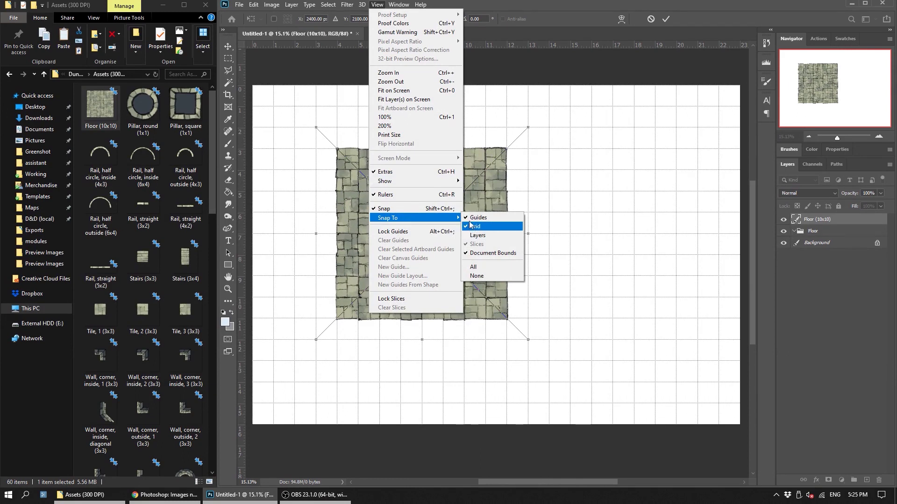
{"action": "left_click", "coordinate": [514, 2]}
{"action": "left_click_drag", "start_coordinate": [479, 277], "coordinate": [396, 213]}
{"action": "left_click", "coordinate": [665, 19]}
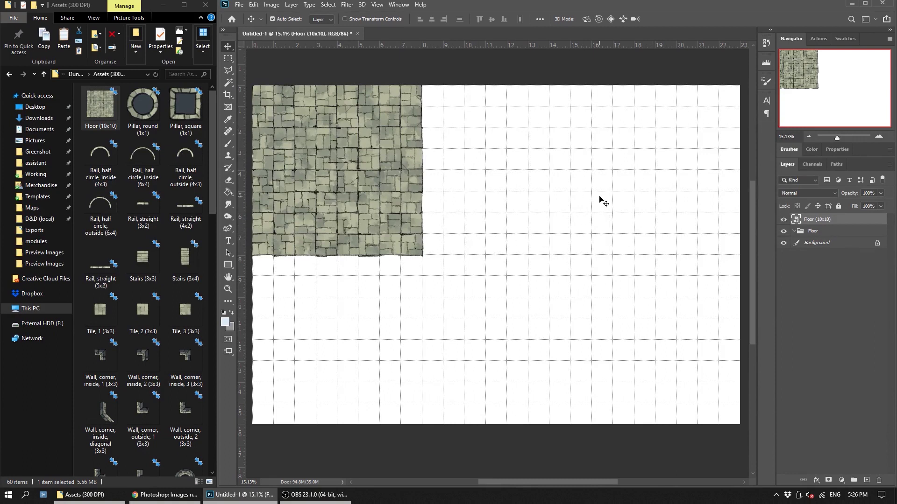
- Copy the floor tile to the right and move both floor layers into the Floor group
{"action": "left_click_drag", "start_coordinate": [399, 205], "coordinate": [378, 198]}
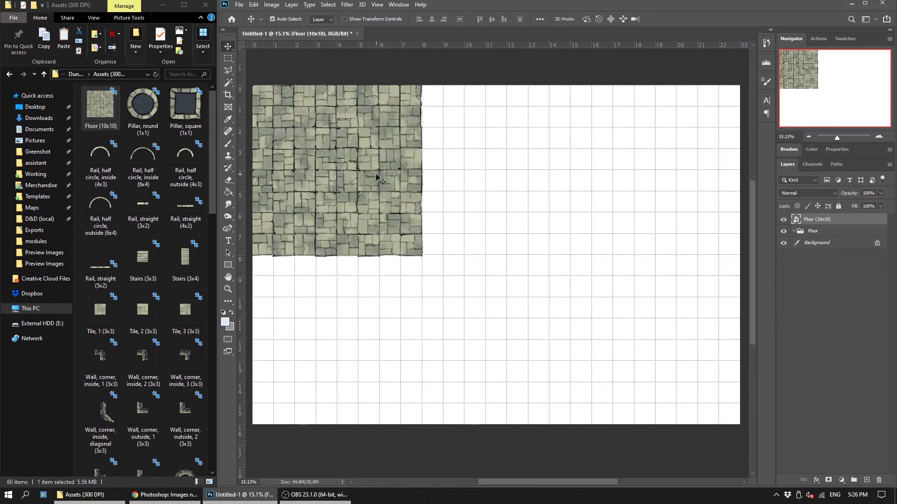
{"action": "right_click", "coordinate": [816, 217]}
{"action": "left_click", "coordinate": [725, 122]}
{"action": "key", "text": "ctrl"}
{"action": "left_click_drag", "start_coordinate": [330, 187], "coordinate": [500, 189]}
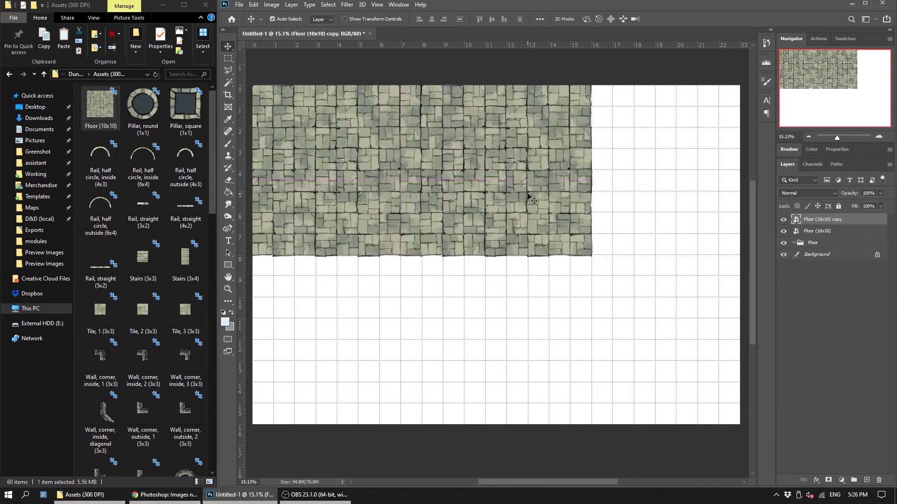
{"action": "left_click", "coordinate": [813, 231], "text": "shift"}
{"action": "left_click_drag", "start_coordinate": [816, 232], "coordinate": [814, 246]}
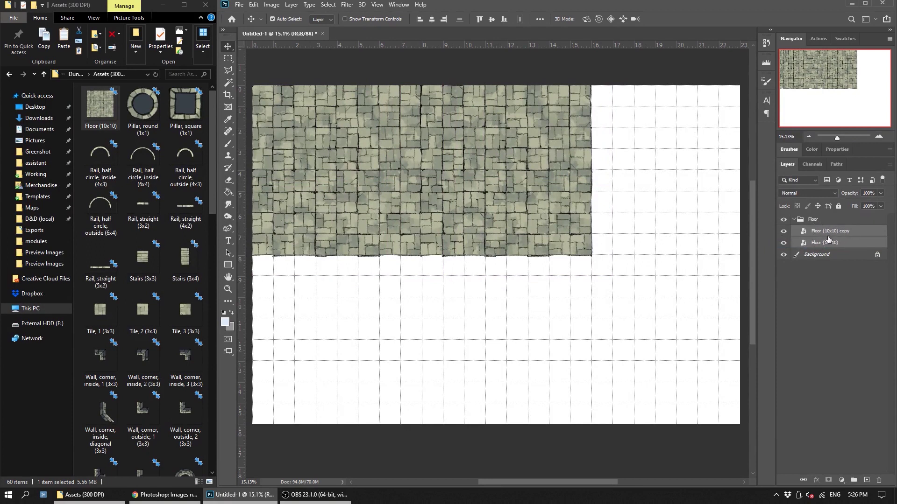
{"action": "left_click", "coordinate": [826, 232]}
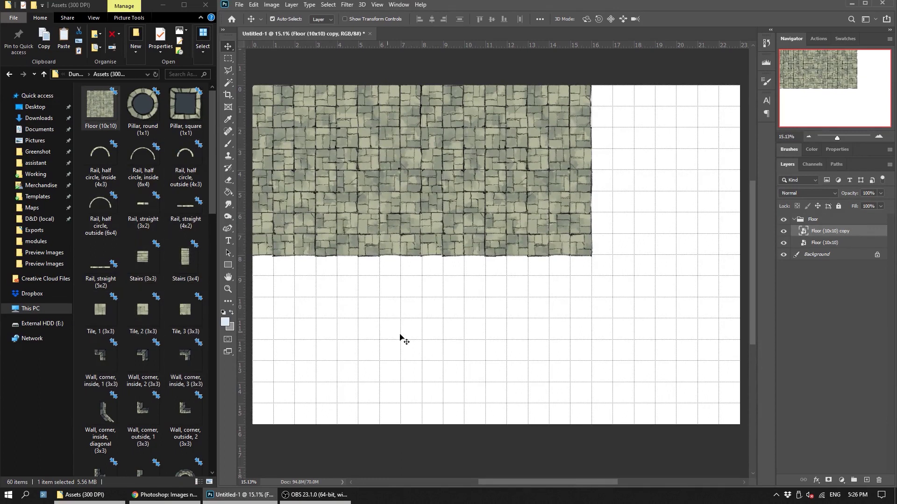
- Add more floor tile copies until the stone floor covers the whole canvas
{"action": "left_click", "coordinate": [796, 222]}
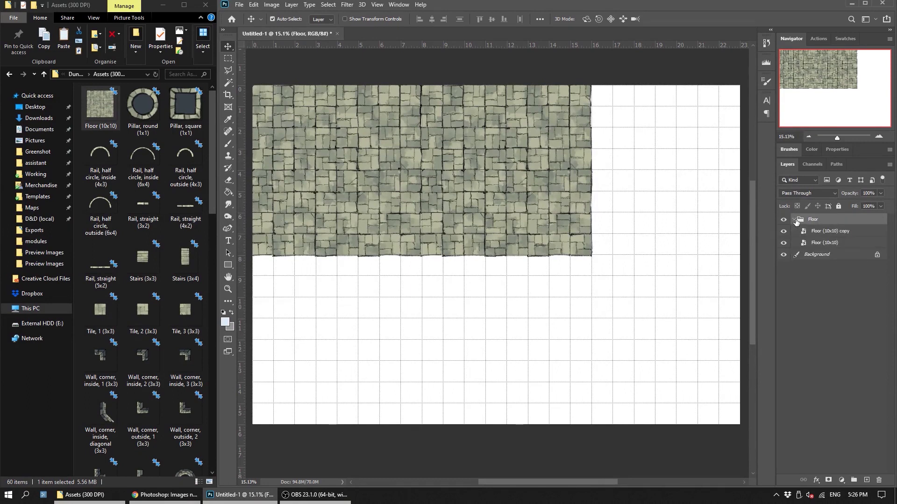
{"action": "left_click_drag", "start_coordinate": [444, 148], "coordinate": [592, 149]}
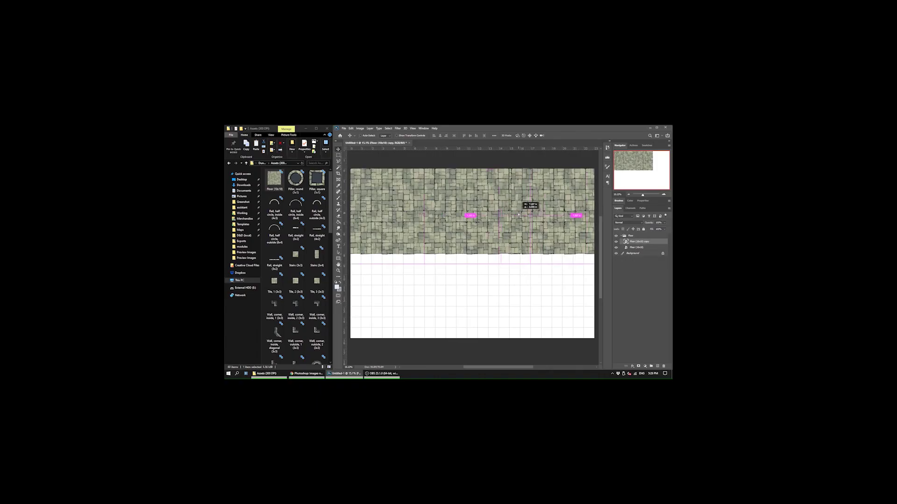
{"action": "left_click_drag", "start_coordinate": [624, 93], "coordinate": [624, 262]}
{"action": "left_click_drag", "start_coordinate": [473, 112], "coordinate": [387, 267]}
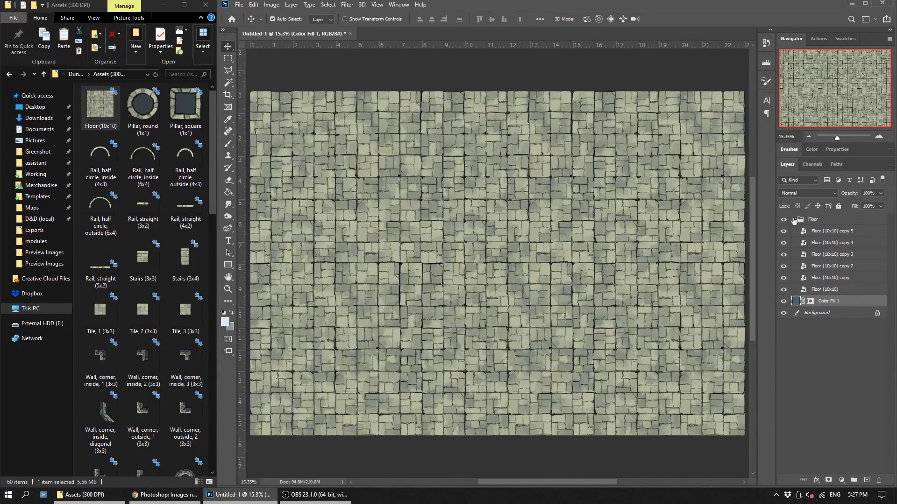
- Create a new layer group named Walls
{"action": "left_click", "coordinate": [794, 221]}
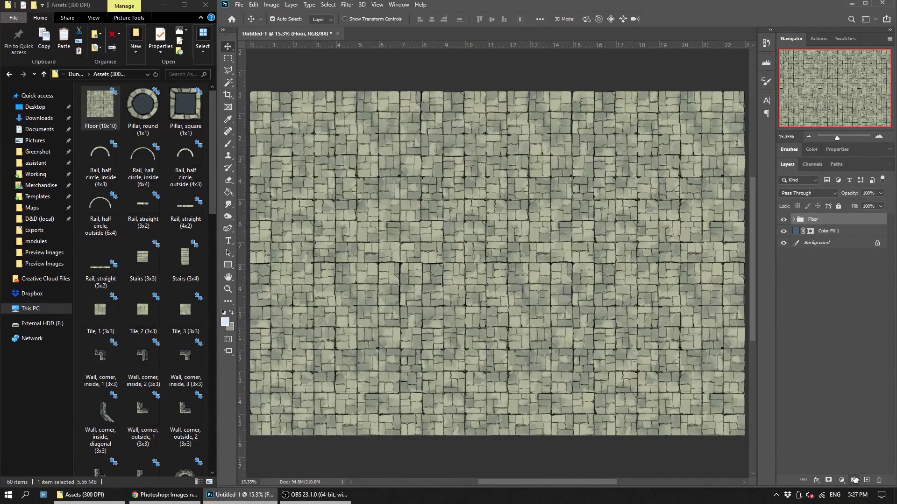
{"action": "left_click", "coordinate": [854, 479]}
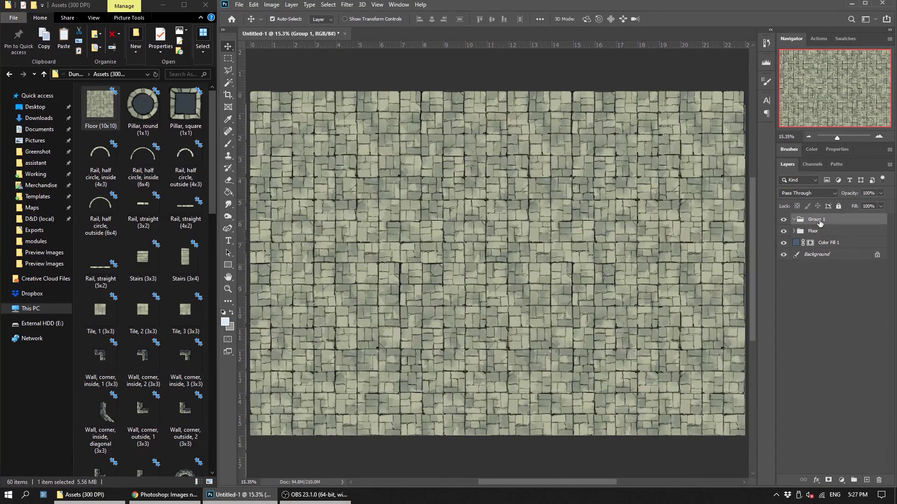
{"action": "double_click", "coordinate": [820, 220]}
{"action": "key", "text": "Return"}
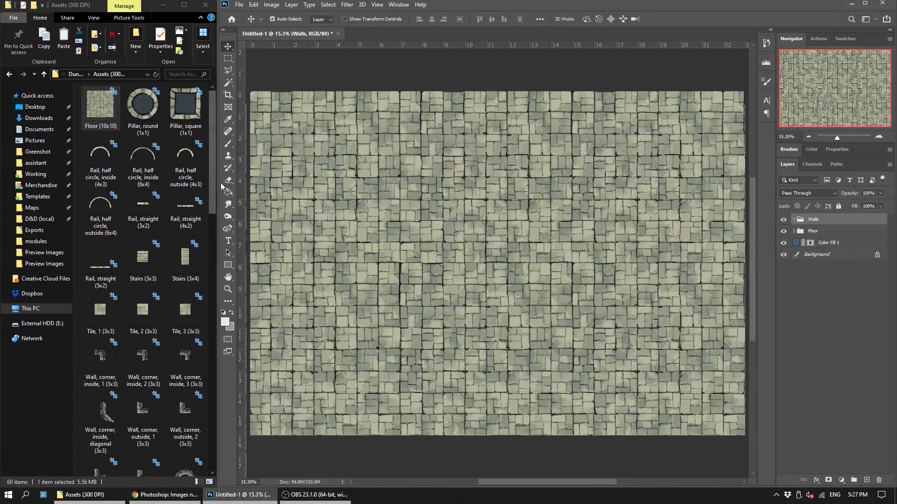
- Place the diagonal inside wall corner at the lower left and hide the floor
{"action": "scroll", "coordinate": [211, 195], "scroll_direction": "down", "scroll_amount": 1}
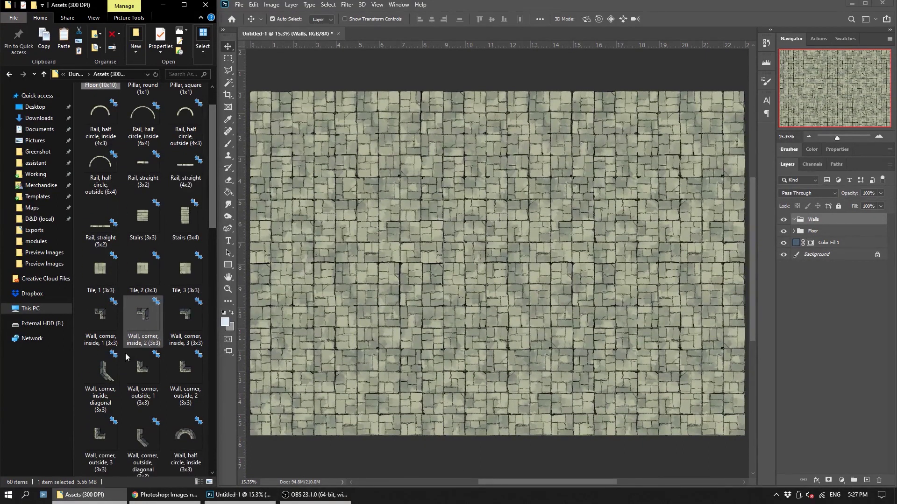
{"action": "left_click_drag", "start_coordinate": [101, 370], "coordinate": [398, 251]}
{"action": "left_click_drag", "start_coordinate": [512, 267], "coordinate": [309, 307]}
{"action": "left_click", "coordinate": [665, 18]}
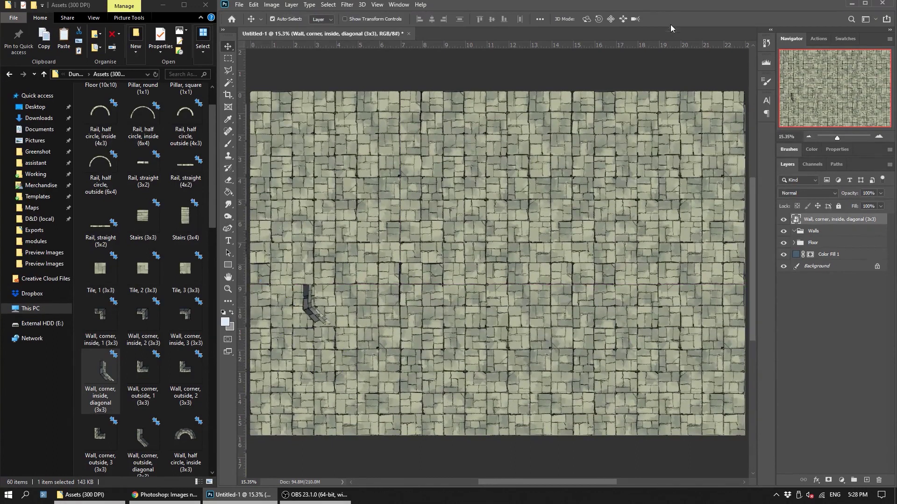
{"action": "left_click", "coordinate": [783, 243]}
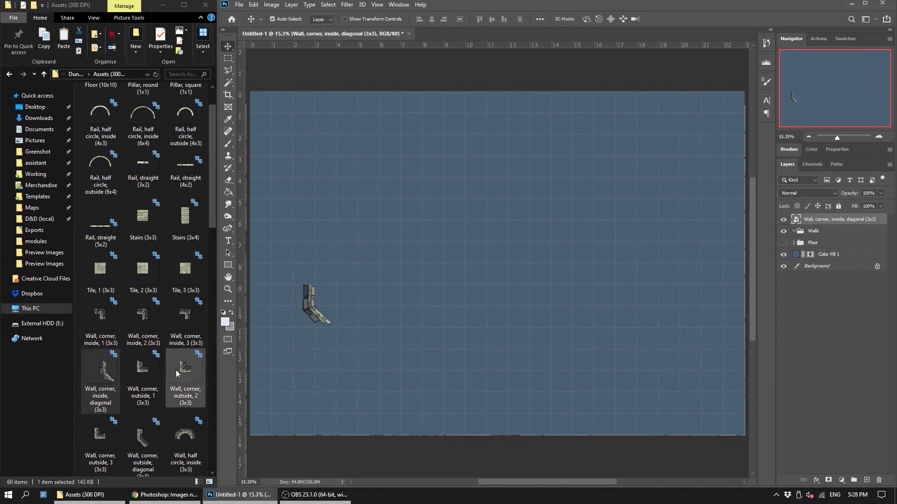
- Add a straight 5x2 wall piece rotated -90° upright on the left side
{"action": "scroll", "coordinate": [196, 280], "scroll_direction": "down", "scroll_amount": 7}
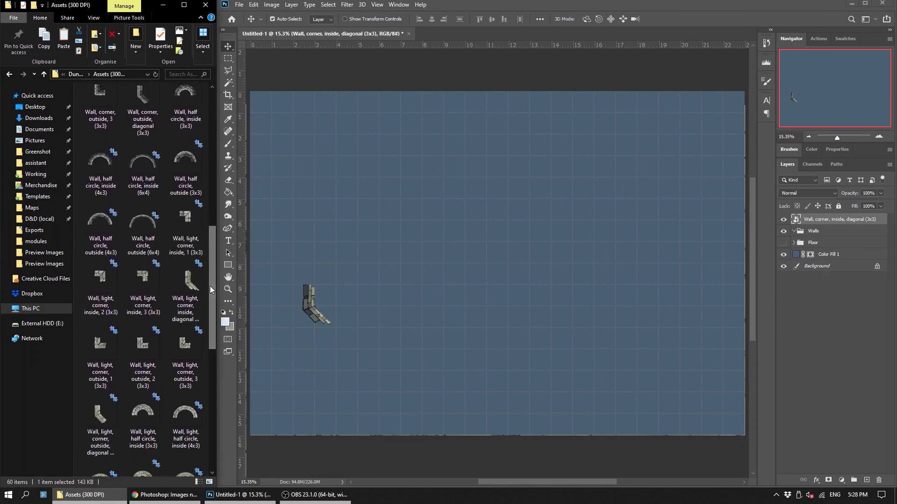
{"action": "scroll", "coordinate": [208, 327], "scroll_direction": "down", "scroll_amount": 3}
{"action": "left_click_drag", "start_coordinate": [209, 340], "coordinate": [230, 386]}
{"action": "left_click_drag", "start_coordinate": [101, 308], "coordinate": [388, 252]}
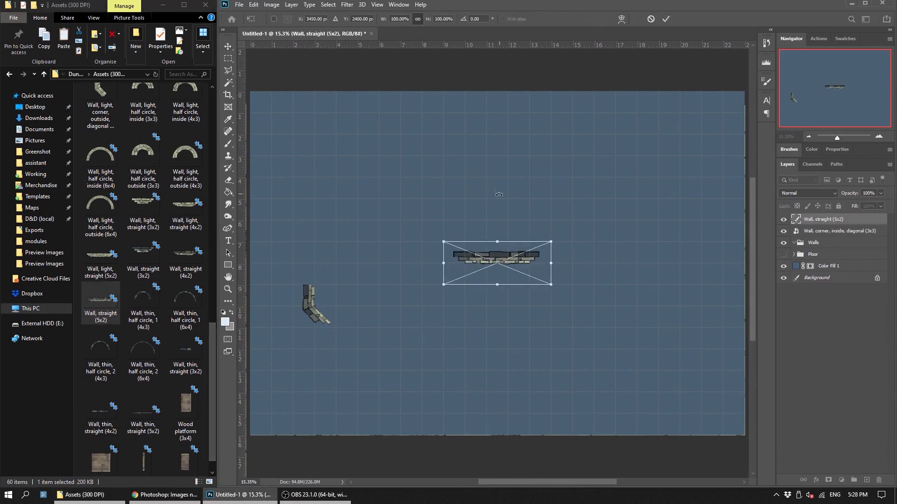
{"action": "left_click_drag", "start_coordinate": [598, 284], "coordinate": [493, 143]}
{"action": "left_click_drag", "start_coordinate": [492, 235], "coordinate": [314, 226]}
{"action": "left_click", "coordinate": [665, 19]}
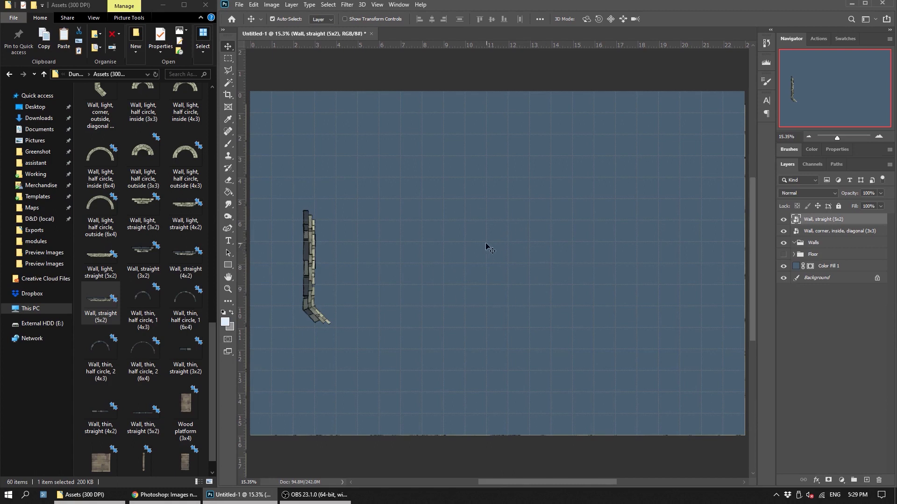
- Move the straight wall up to meet the corner, then select the diagonal corner piece
{"action": "key", "text": "ctrl"}
{"action": "left_click_drag", "start_coordinate": [307, 270], "coordinate": [312, 206]}
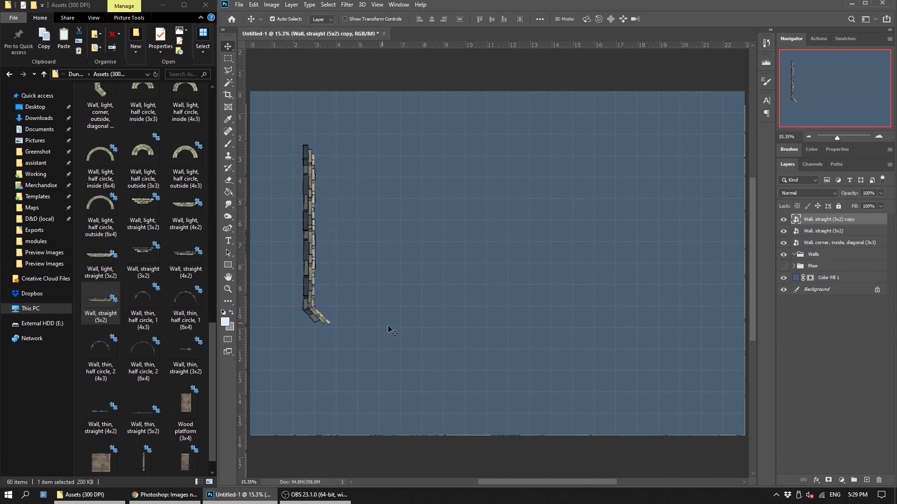
{"action": "scroll", "coordinate": [133, 349], "scroll_direction": "up", "scroll_amount": 10}
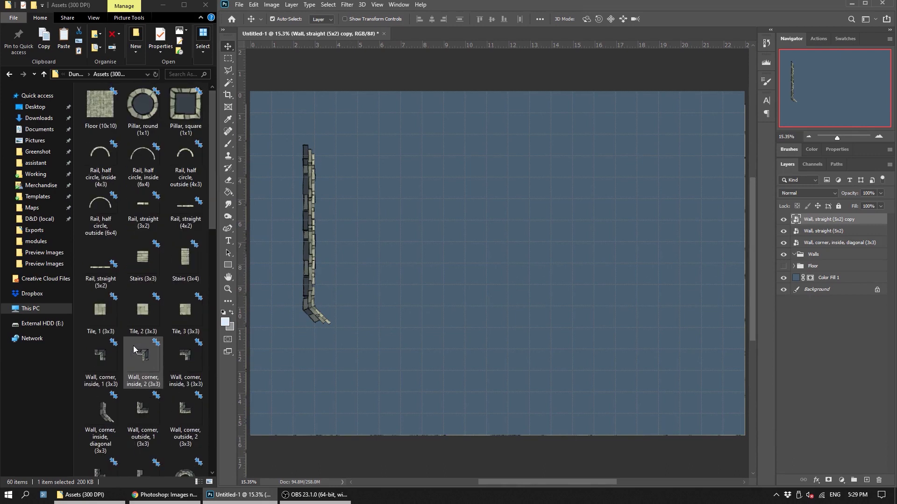
{"action": "left_click_drag", "start_coordinate": [315, 319], "coordinate": [348, 338]}
{"action": "key", "text": "ctrl+z"}
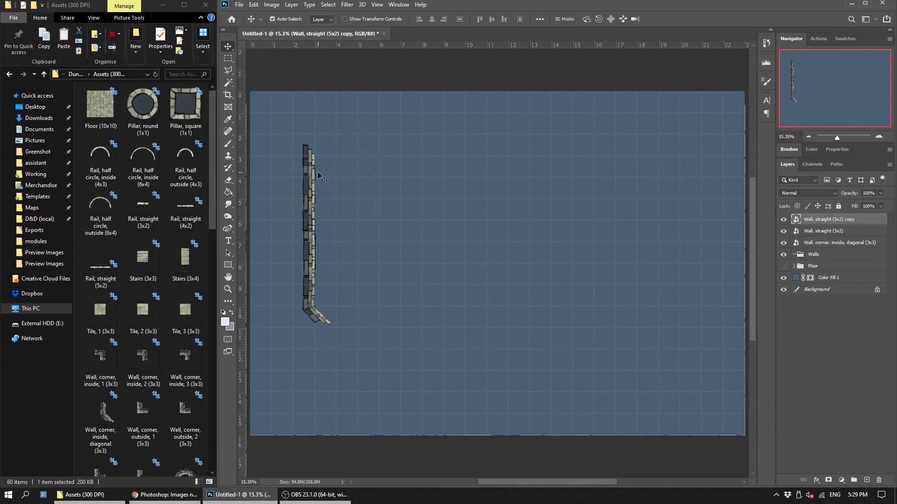
{"action": "left_click", "coordinate": [311, 312]}
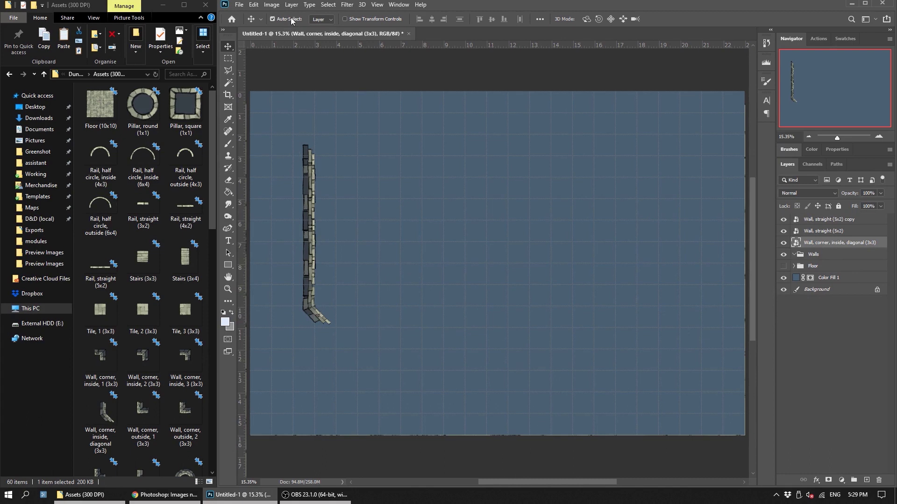
- Duplicate the diagonal corner down-right and rotate the copy to -45° at the bend
{"action": "left_click_drag", "start_coordinate": [315, 319], "coordinate": [354, 351]}
{"action": "key", "text": "ctrl"}
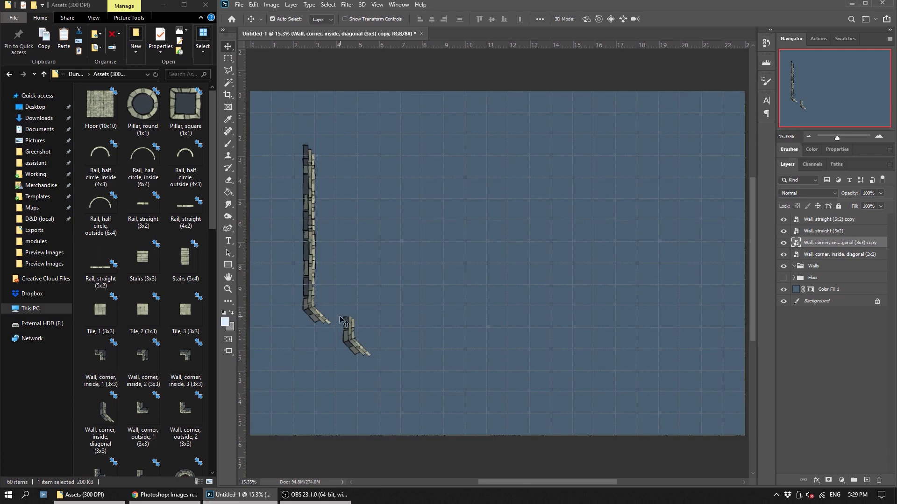
{"action": "key", "text": "ctrl+t"}
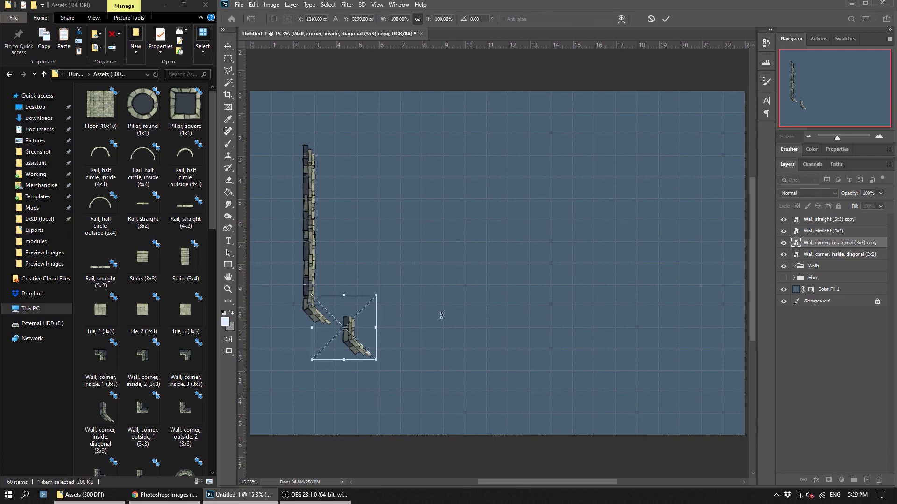
{"action": "left_click_drag", "start_coordinate": [410, 314], "coordinate": [387, 261]}
{"action": "scroll", "coordinate": [344, 329], "scroll_direction": "up", "scroll_amount": 5}
{"action": "left_click_drag", "start_coordinate": [339, 333], "coordinate": [344, 333]}
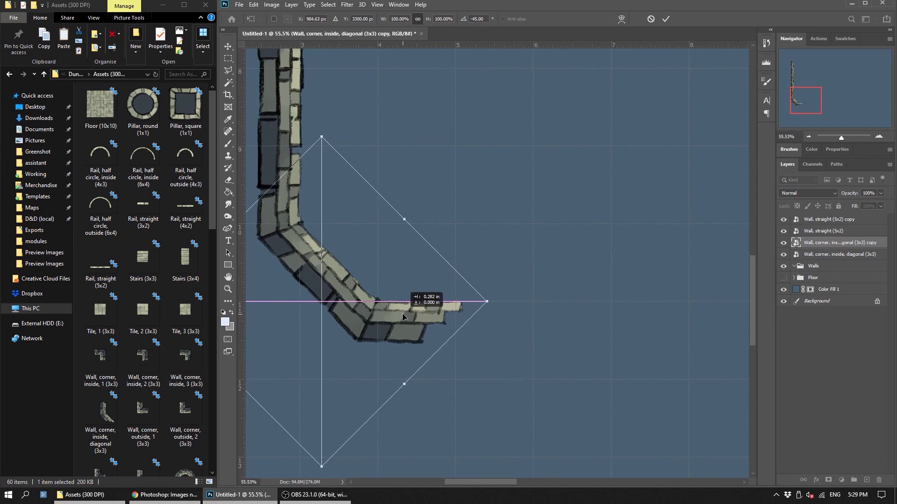
{"action": "left_click_drag", "start_coordinate": [403, 318], "coordinate": [400, 318]}
{"action": "left_click", "coordinate": [665, 19]}
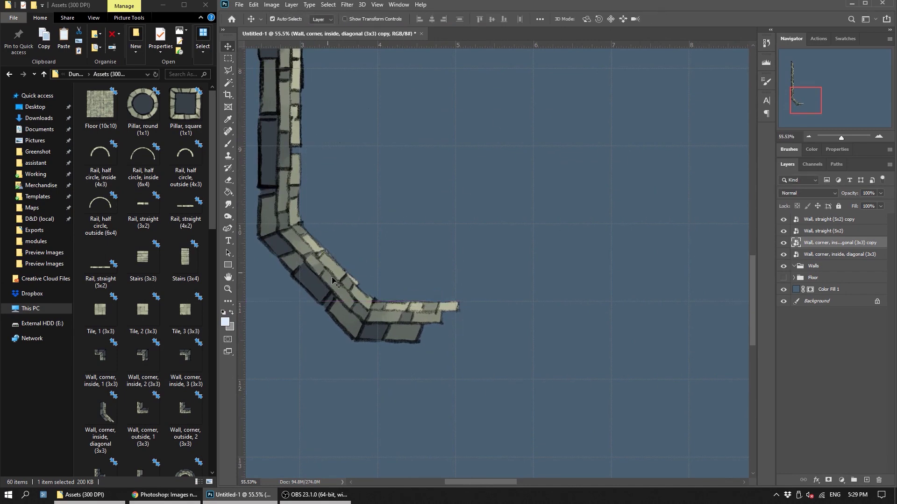
- Nudge the vertical straight wall and upper wall copy into alignment
{"action": "scroll", "coordinate": [341, 184], "scroll_direction": "up", "scroll_amount": 3}
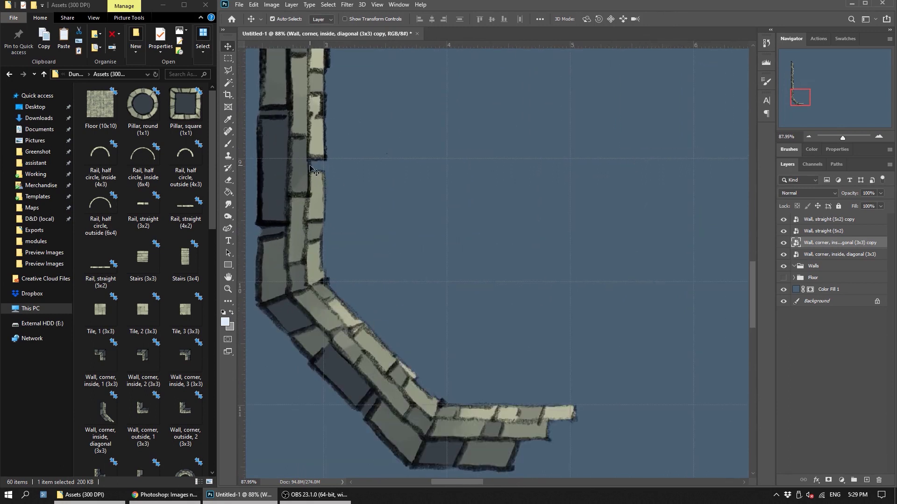
{"action": "left_click", "coordinate": [311, 127]}
{"action": "left_click_drag", "start_coordinate": [311, 127], "coordinate": [318, 115]}
{"action": "scroll", "coordinate": [383, 280], "scroll_direction": "down", "scroll_amount": 5}
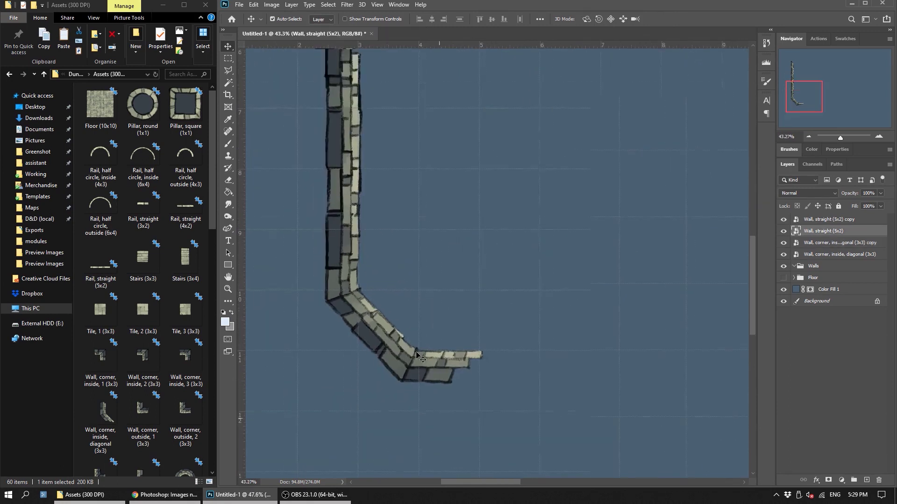
{"action": "scroll", "coordinate": [387, 129], "scroll_direction": "up", "scroll_amount": 2}
{"action": "left_click_drag", "start_coordinate": [383, 159], "coordinate": [384, 169]}
{"action": "scroll", "coordinate": [306, 154], "scroll_direction": "down", "scroll_amount": 3}
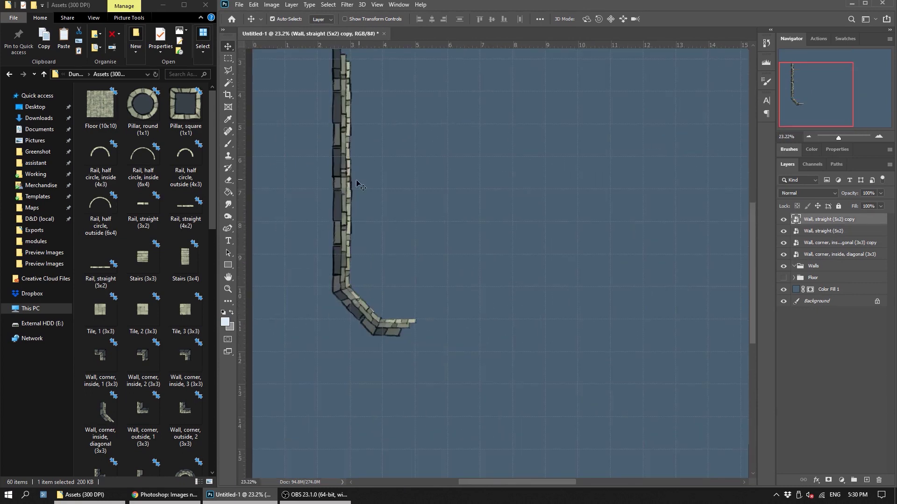
- Duplicate the straight wall, rotated 180°, to start the bottom wall from the corner
{"action": "left_click_drag", "start_coordinate": [345, 208], "coordinate": [540, 267]}
{"action": "key", "text": "ctrl+t"}
{"action": "left_click_drag", "start_coordinate": [637, 257], "coordinate": [542, 211]}
{"action": "left_click_drag", "start_coordinate": [603, 278], "coordinate": [528, 327]}
{"action": "left_click", "coordinate": [666, 19]}
- Cap the bottom wall with Wall, corner, inside, 1 rotated 90°
{"action": "scroll", "coordinate": [362, 380], "scroll_direction": "down", "scroll_amount": 2}
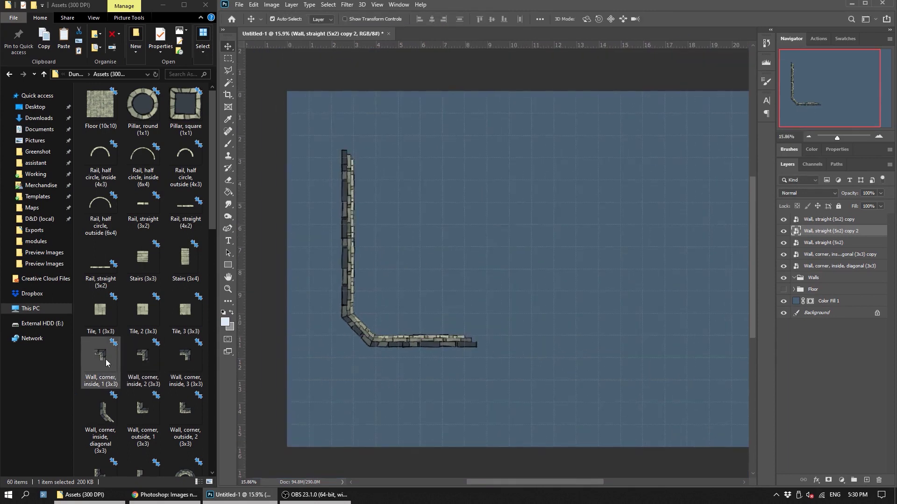
{"action": "left_click_drag", "start_coordinate": [101, 357], "coordinate": [527, 306]}
{"action": "left_click_drag", "start_coordinate": [586, 187], "coordinate": [585, 304]}
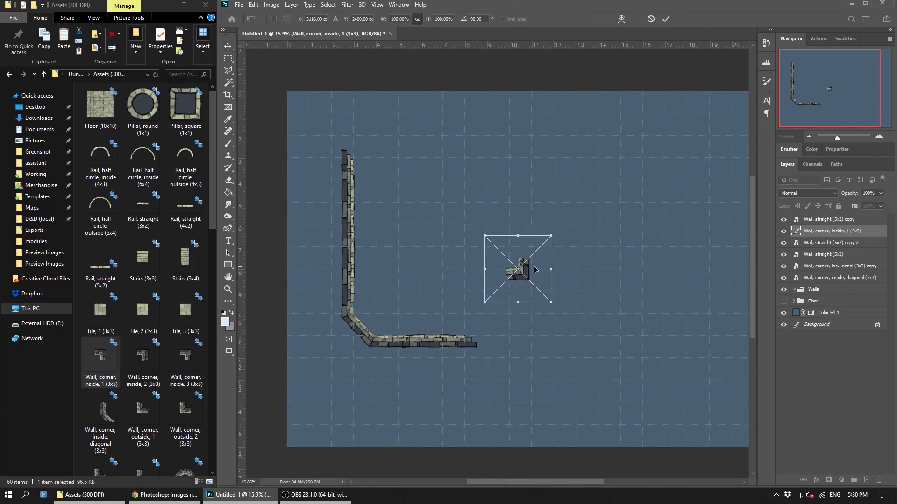
{"action": "left_click_drag", "start_coordinate": [522, 272], "coordinate": [505, 341]}
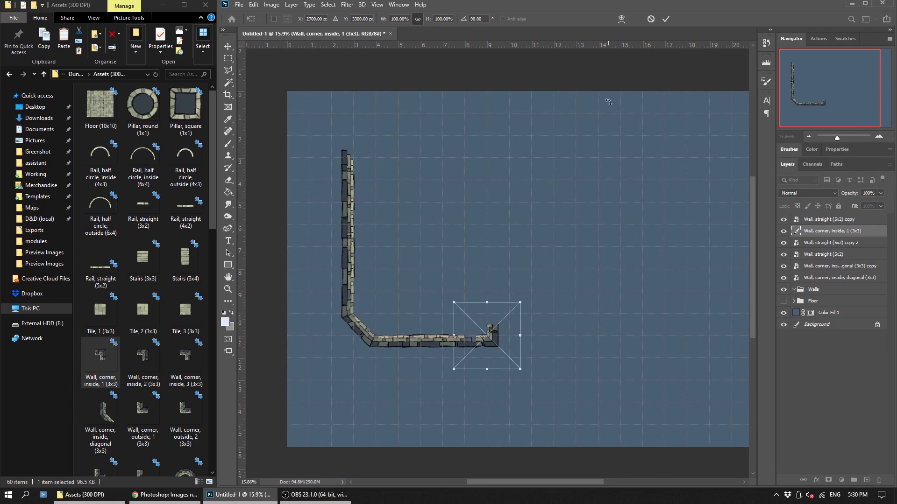
{"action": "left_click", "coordinate": [667, 21]}
{"action": "scroll", "coordinate": [143, 312], "scroll_direction": "down", "scroll_amount": 3}
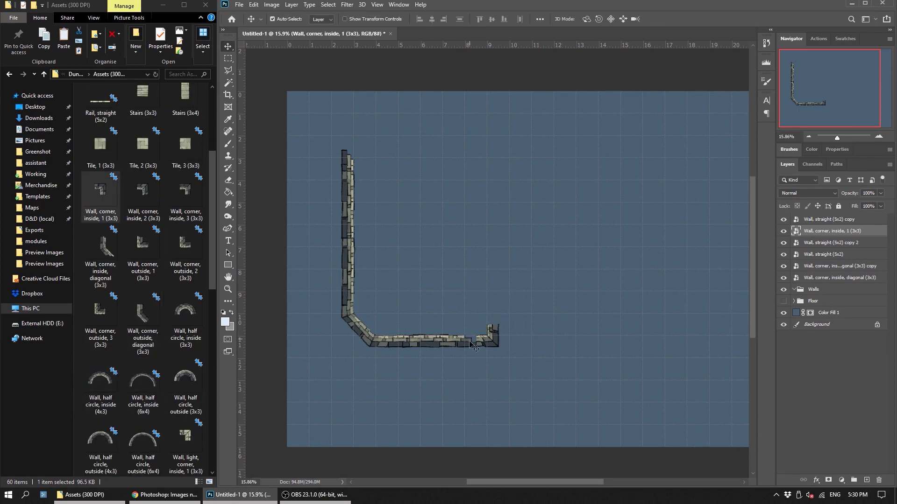
- Add a rotated straight 3x2 wall piece along the bottom wall
{"action": "scroll", "coordinate": [161, 374], "scroll_direction": "down", "scroll_amount": 4}
{"action": "scroll", "coordinate": [140, 345], "scroll_direction": "down", "scroll_amount": 6}
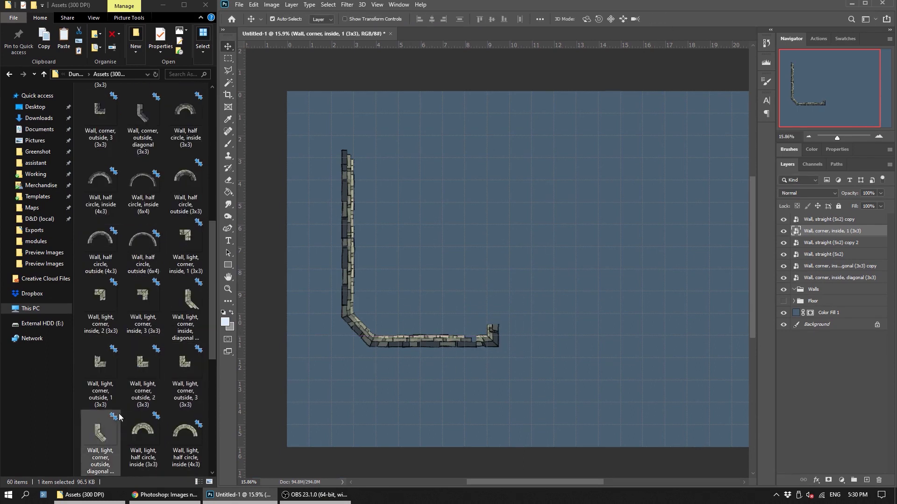
{"action": "left_click_drag", "start_coordinate": [134, 305], "coordinate": [466, 280]}
{"action": "left_click_drag", "start_coordinate": [587, 214], "coordinate": [476, 308]}
{"action": "key", "text": "Return"}
{"action": "scroll", "coordinate": [432, 335], "scroll_direction": "up", "scroll_amount": 3}
{"action": "scroll", "coordinate": [432, 335], "scroll_direction": "up", "scroll_amount": 2}
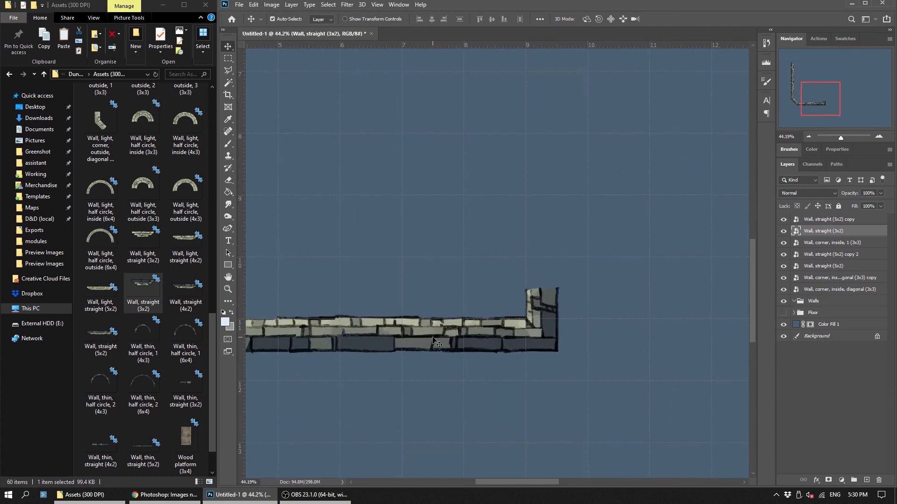
- Raise the inside corner layer, then move all seven wall layers into the collapsed Walls group
{"action": "left_click", "coordinate": [554, 299]}
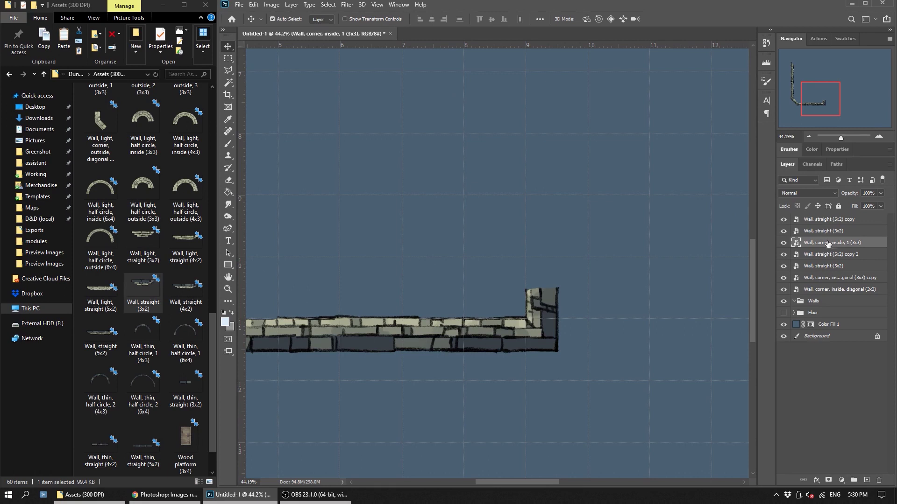
{"action": "left_click_drag", "start_coordinate": [826, 243], "coordinate": [825, 219]}
{"action": "scroll", "coordinate": [416, 322], "scroll_direction": "down", "scroll_amount": 3}
{"action": "scroll", "coordinate": [374, 394], "scroll_direction": "down", "scroll_amount": 2}
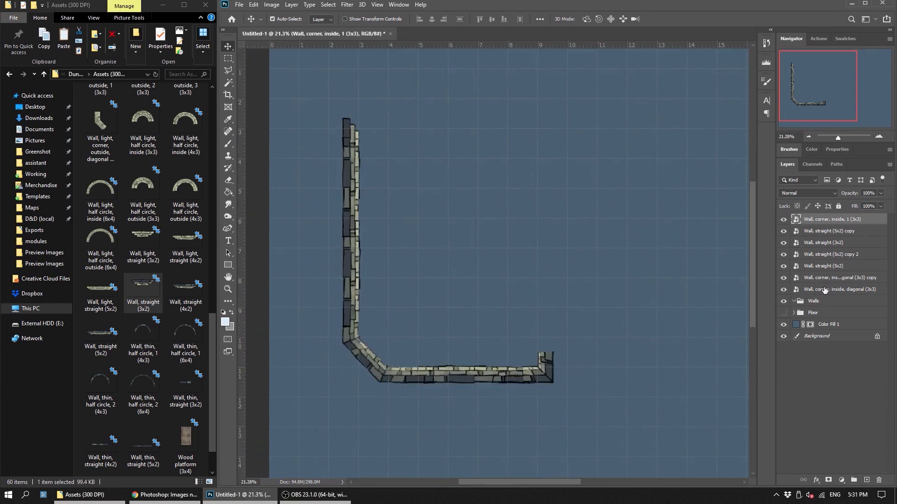
{"action": "left_click", "coordinate": [824, 290], "text": "shift"}
{"action": "left_click_drag", "start_coordinate": [823, 290], "coordinate": [816, 302]}
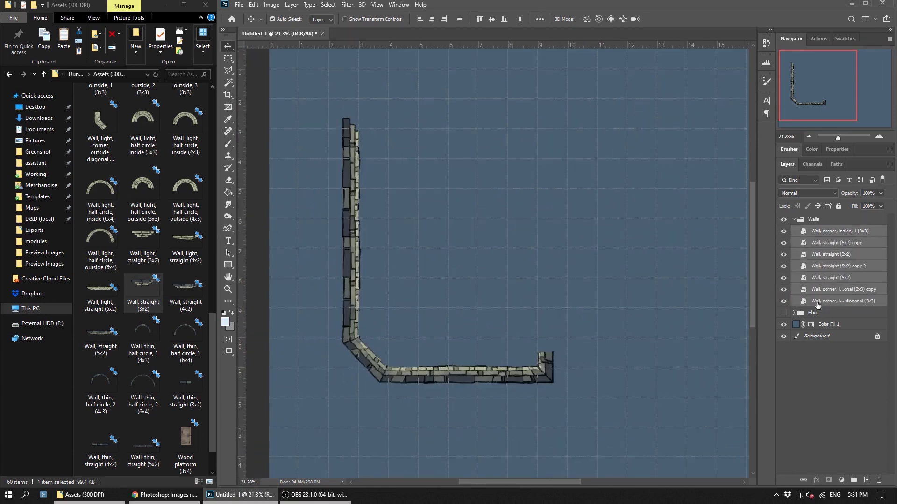
{"action": "left_click", "coordinate": [793, 219]}
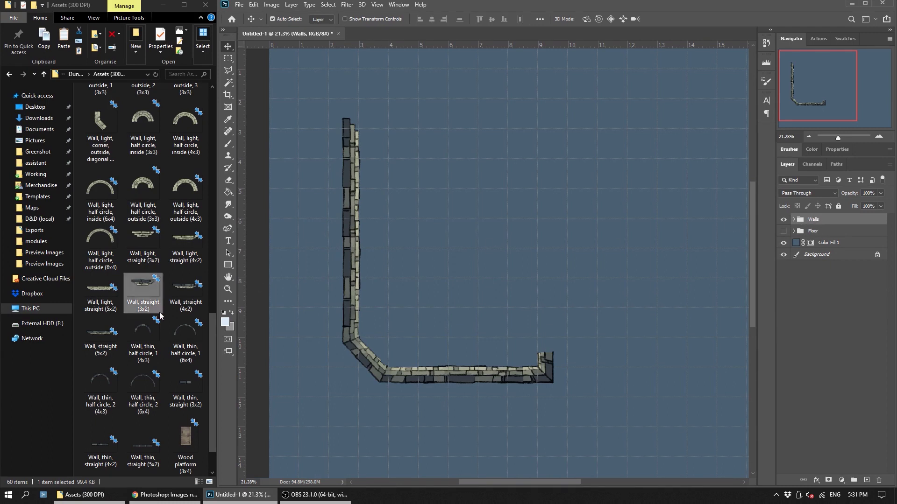
{"action": "scroll", "coordinate": [155, 386], "scroll_direction": "down", "scroll_amount": 1}
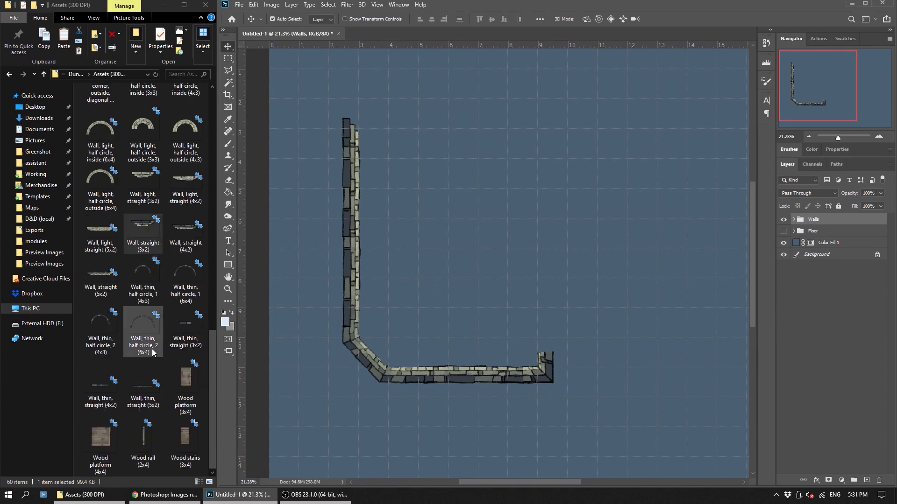
{"action": "scroll", "coordinate": [153, 350], "scroll_direction": "up", "scroll_amount": 5}
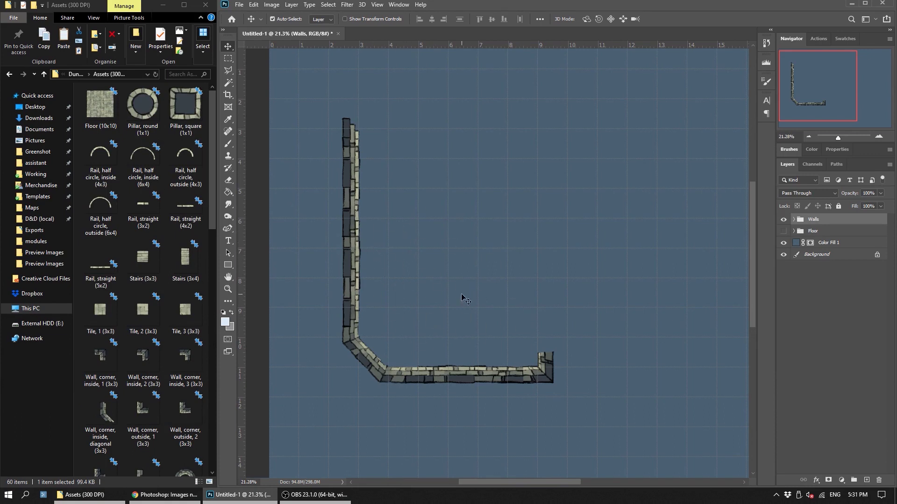
{"action": "scroll", "coordinate": [142, 365], "scroll_direction": "down", "scroll_amount": 10}
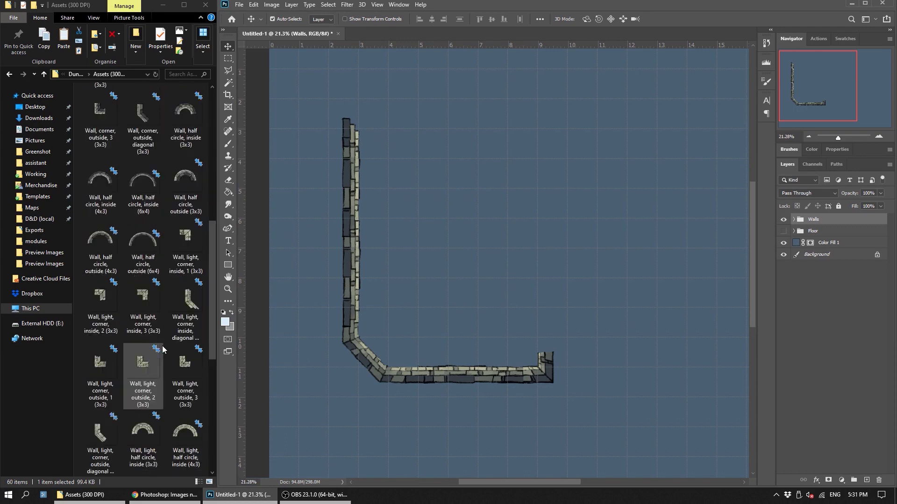
- Duplicate the Walls group as Walls copy
{"action": "right_click", "coordinate": [817, 223]}
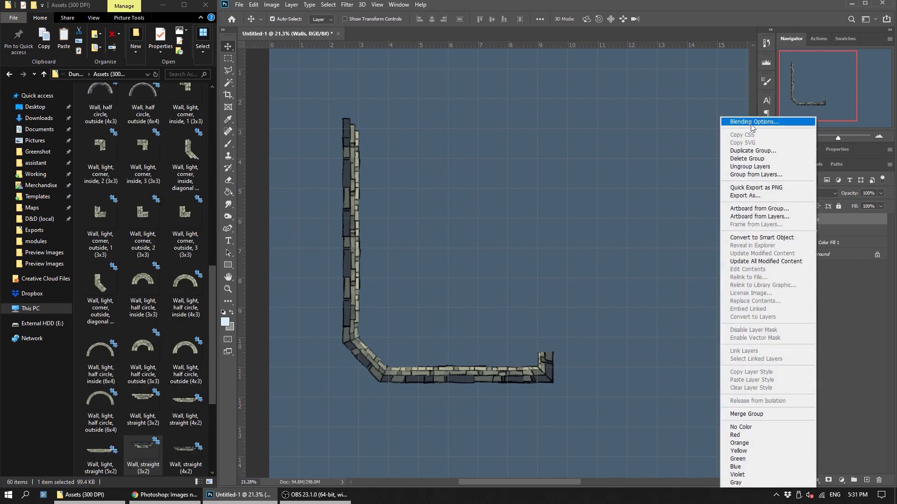
{"action": "left_click", "coordinate": [760, 151]}
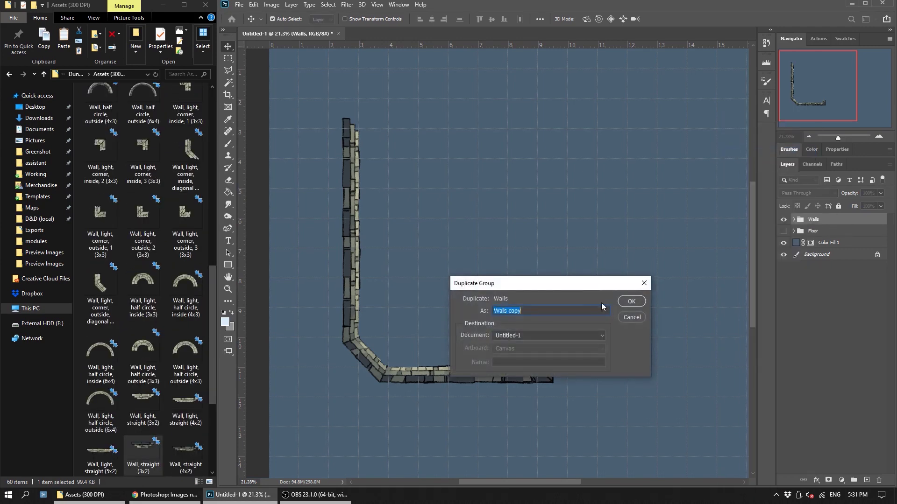
{"action": "key", "text": "Return"}
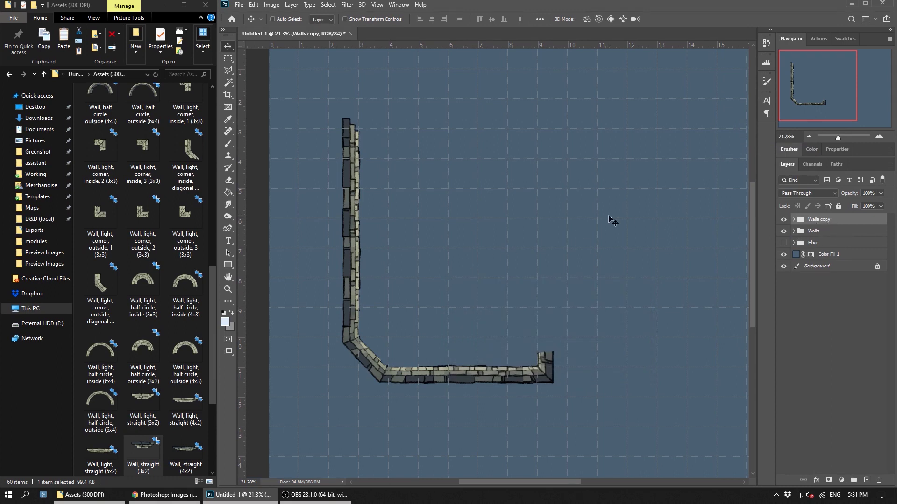
- Rotate Walls copy 180° and align it to form the top and right walls
{"action": "key", "text": "ctrl+t"}
{"action": "left_click_drag", "start_coordinate": [609, 217], "coordinate": [318, 323]}
{"action": "mouse_move", "coordinate": [542, 221]}
{"action": "left_mouse_down"}
{"action": "mouse_move", "coordinate": [554, 216]}
{"action": "mouse_move", "coordinate": [555, 227]}
{"action": "left_mouse_up"}
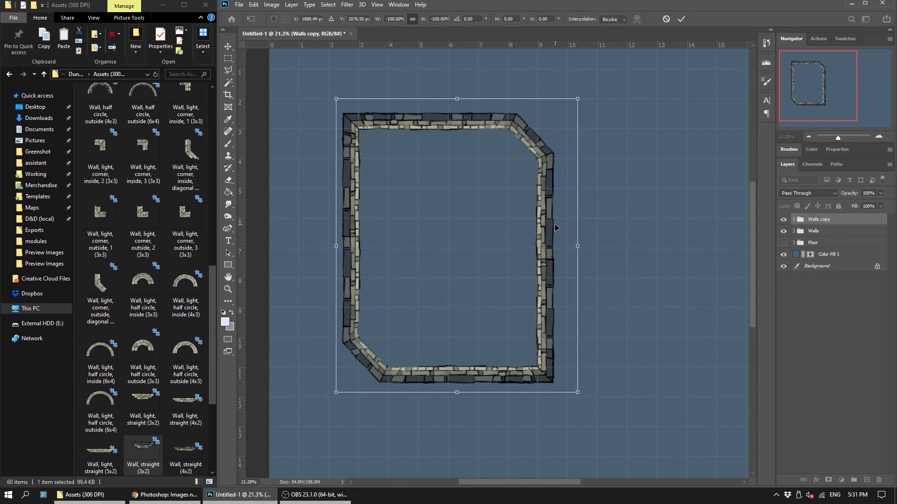
{"action": "left_click", "coordinate": [681, 19]}
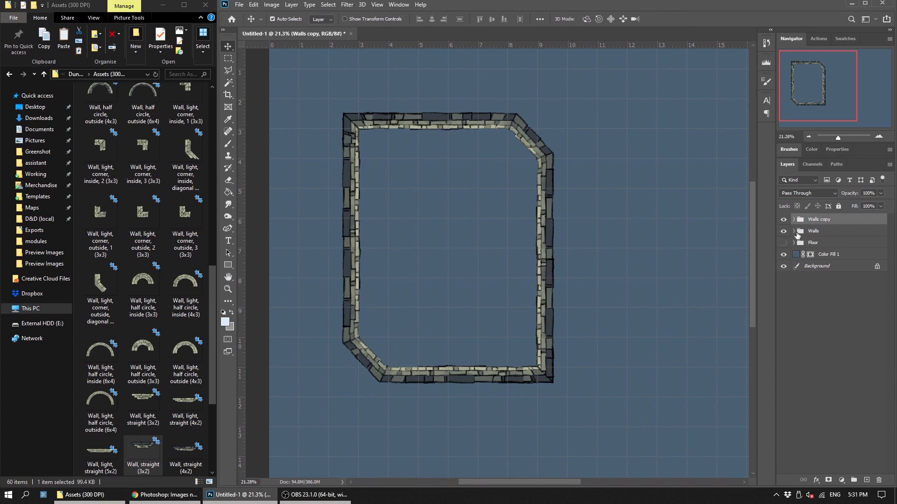
{"action": "scroll", "coordinate": [471, 369], "scroll_direction": "down", "scroll_amount": 2}
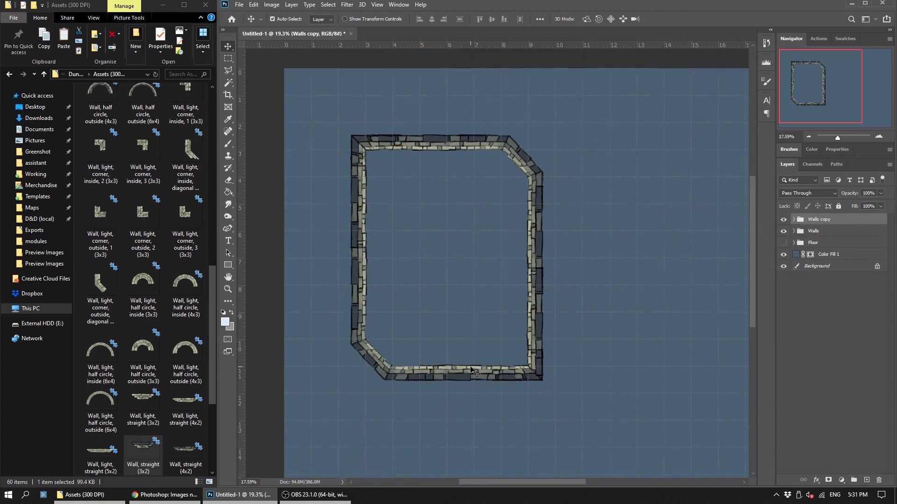
{"action": "scroll", "coordinate": [410, 246], "scroll_direction": "up", "scroll_amount": 2}
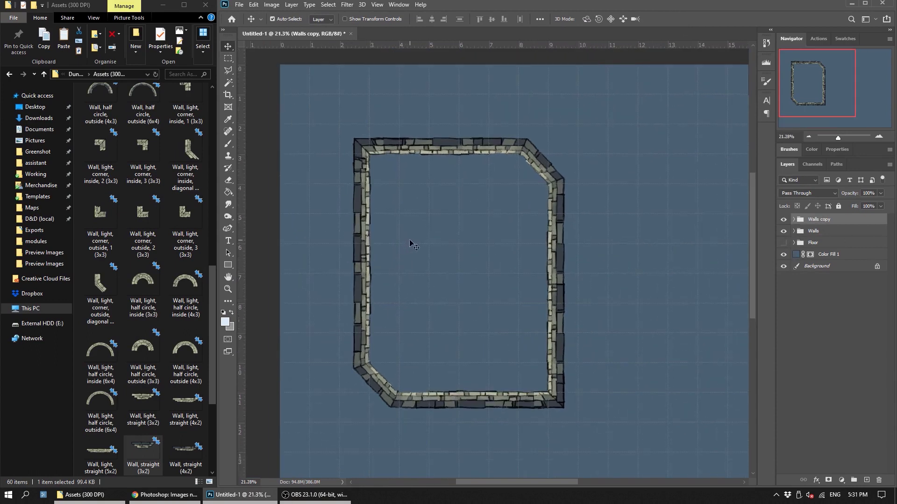
- Make the Floor group visible again and give it a layer mask
{"action": "left_click", "coordinate": [783, 244]}
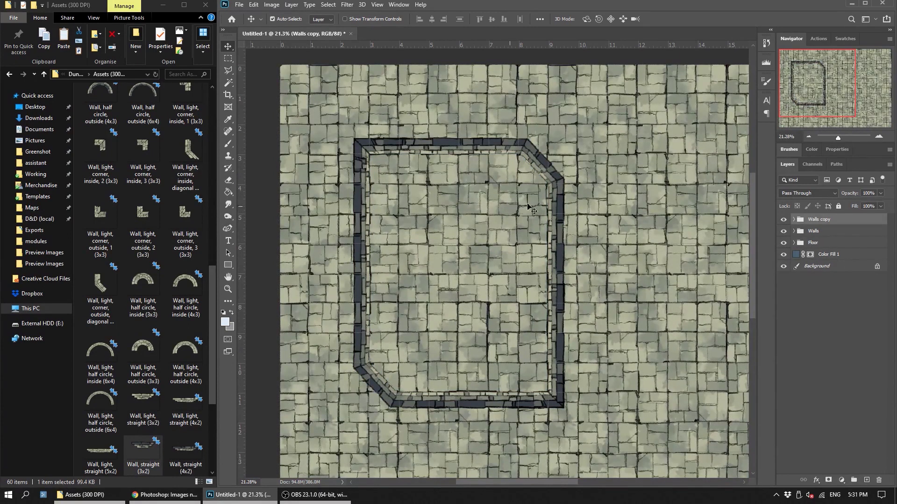
{"action": "left_click", "coordinate": [815, 244]}
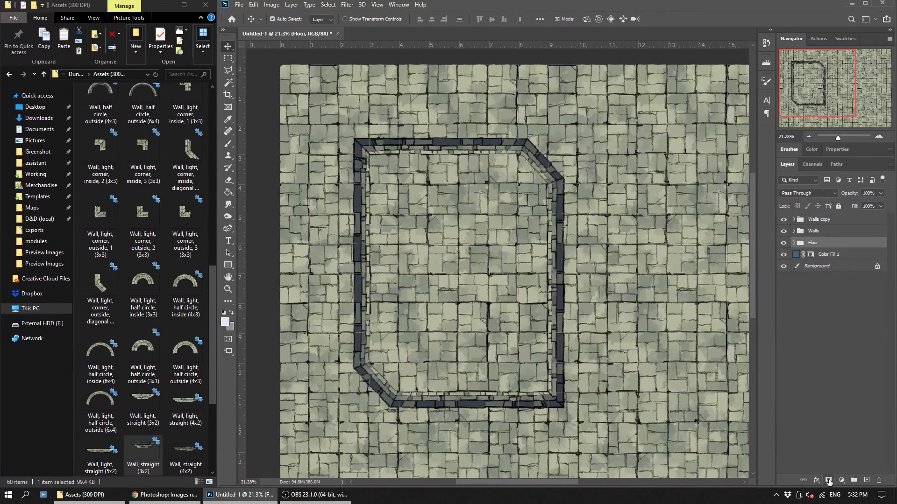
{"action": "left_click", "coordinate": [829, 481]}
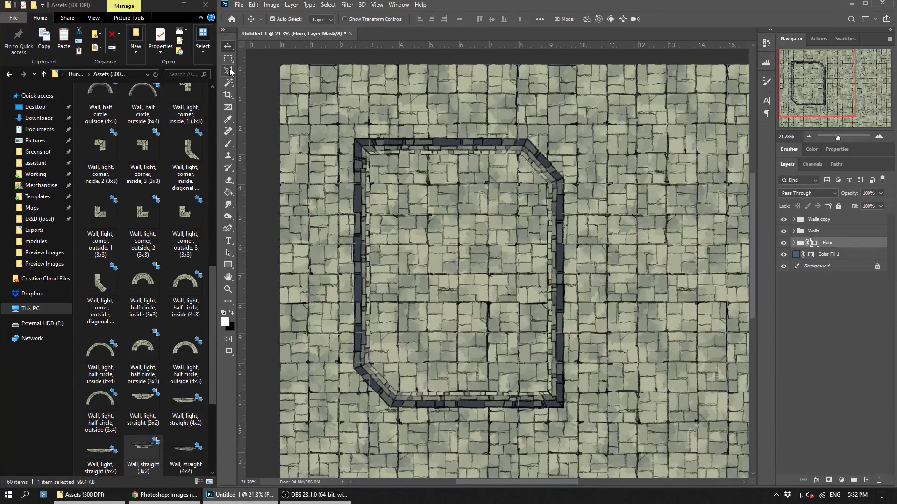
{"action": "left_click", "coordinate": [228, 180]}
{"action": "left_click", "coordinate": [811, 149]}
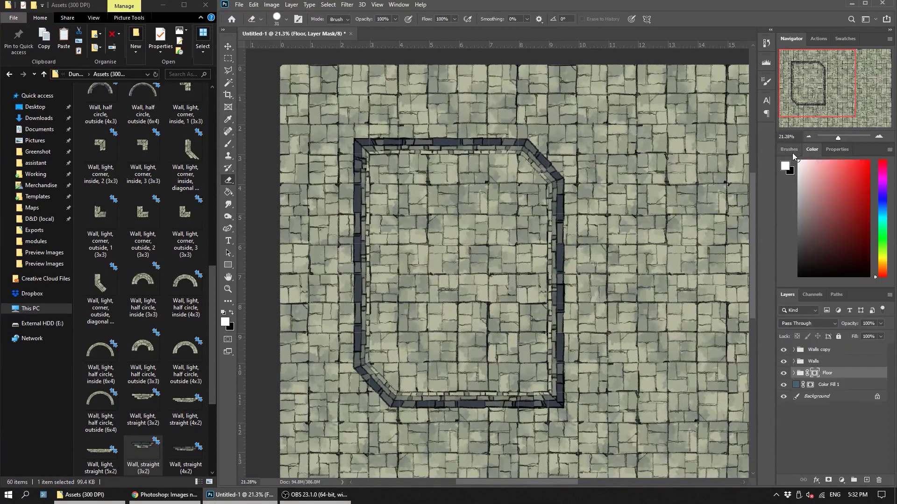
{"action": "left_click", "coordinate": [789, 149]}
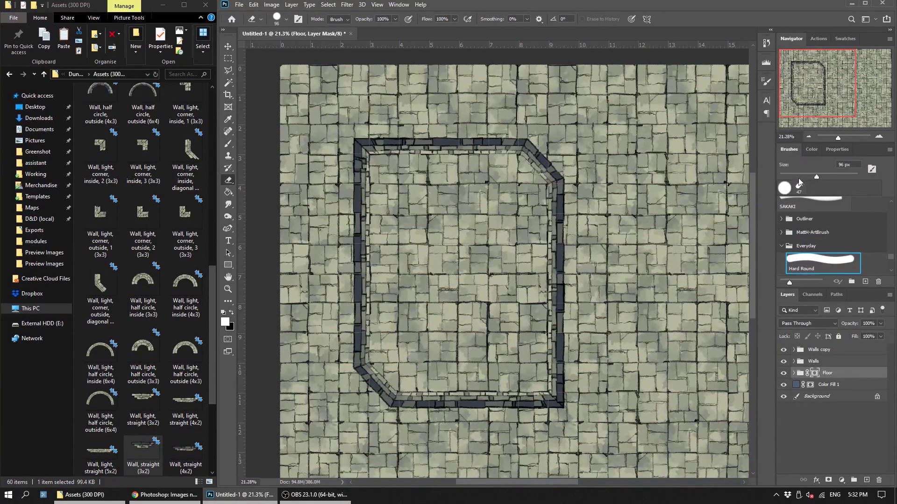
{"action": "left_click_drag", "start_coordinate": [816, 177], "coordinate": [829, 176]}
{"action": "mouse_move", "coordinate": [619, 151]}
{"action": "left_mouse_down"}
{"action": "mouse_move", "coordinate": [640, 214]}
{"action": "mouse_move", "coordinate": [632, 249]}
{"action": "mouse_move", "coordinate": [594, 283]}
{"action": "left_mouse_up"}
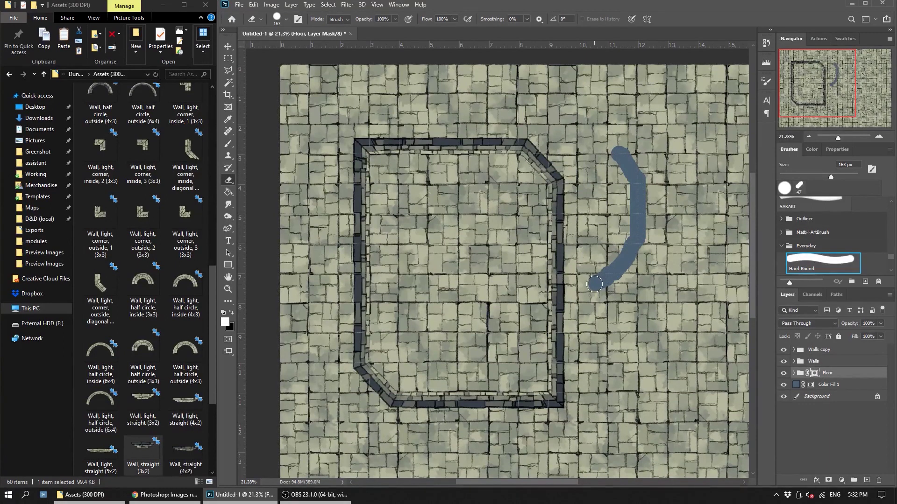
{"action": "left_click", "coordinate": [786, 373]}
{"action": "left_click", "coordinate": [785, 373]}
{"action": "mouse_move", "coordinate": [643, 174]}
{"action": "left_mouse_down"}
{"action": "mouse_move", "coordinate": [648, 211]}
{"action": "mouse_move", "coordinate": [633, 244]}
{"action": "mouse_move", "coordinate": [636, 193]}
{"action": "mouse_move", "coordinate": [609, 249]}
{"action": "mouse_move", "coordinate": [624, 209]}
{"action": "mouse_move", "coordinate": [597, 187]}
{"action": "mouse_move", "coordinate": [598, 209]}
{"action": "mouse_move", "coordinate": [627, 205]}
{"action": "mouse_move", "coordinate": [607, 203]}
{"action": "left_mouse_up"}
{"action": "key", "text": "b"}
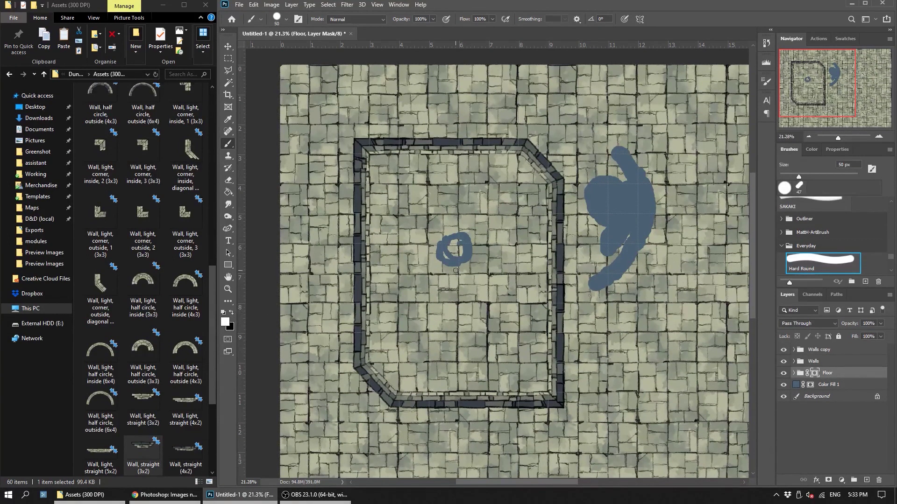
{"action": "mouse_move", "coordinate": [466, 247]}
{"action": "left_mouse_down"}
{"action": "mouse_move", "coordinate": [435, 248]}
{"action": "mouse_move", "coordinate": [483, 249]}
{"action": "mouse_move", "coordinate": [436, 261]}
{"action": "mouse_move", "coordinate": [468, 266]}
{"action": "mouse_move", "coordinate": [405, 256]}
{"action": "mouse_move", "coordinate": [447, 265]}
{"action": "mouse_move", "coordinate": [426, 241]}
{"action": "mouse_move", "coordinate": [463, 243]}
{"action": "left_mouse_up"}
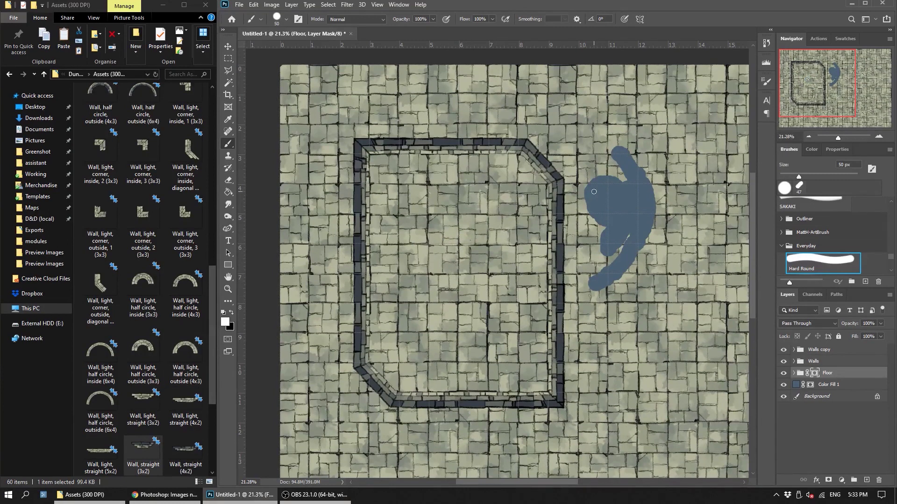
{"action": "mouse_move", "coordinate": [591, 191]}
{"action": "left_mouse_down"}
{"action": "mouse_move", "coordinate": [645, 211]}
{"action": "mouse_move", "coordinate": [600, 217]}
{"action": "mouse_move", "coordinate": [606, 209]}
{"action": "mouse_move", "coordinate": [670, 209]}
{"action": "left_mouse_up"}
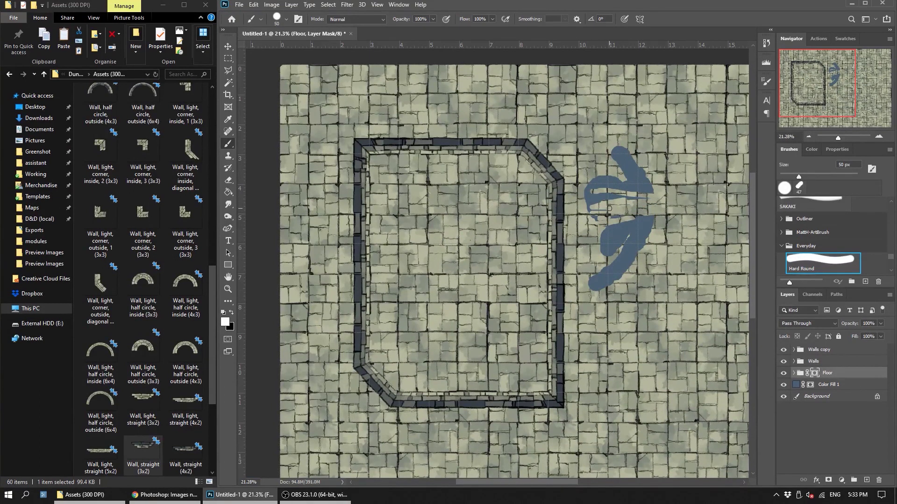
{"action": "left_click", "coordinate": [225, 323]}
{"action": "left_click", "coordinate": [632, 270]}
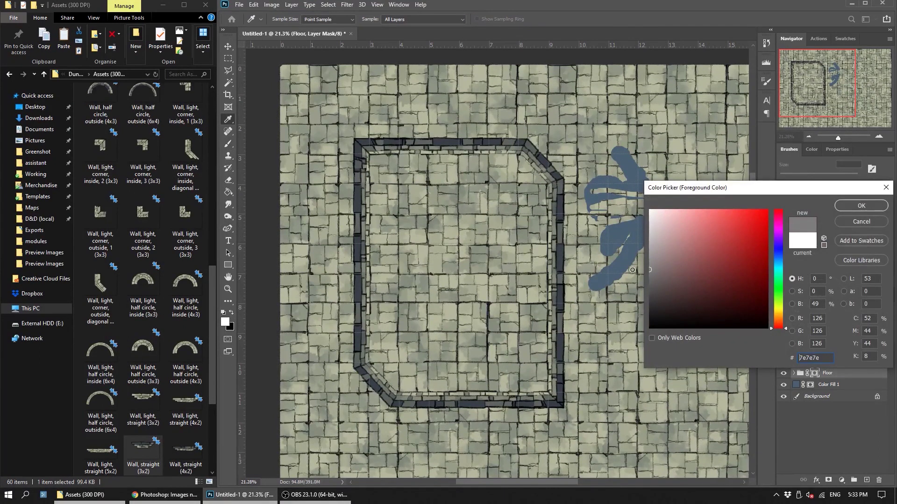
{"action": "left_click", "coordinate": [858, 207]}
{"action": "mouse_move", "coordinate": [599, 224]}
{"action": "left_mouse_down"}
{"action": "mouse_move", "coordinate": [623, 247]}
{"action": "mouse_move", "coordinate": [618, 226]}
{"action": "mouse_move", "coordinate": [627, 232]}
{"action": "mouse_move", "coordinate": [619, 236]}
{"action": "mouse_move", "coordinate": [615, 217]}
{"action": "mouse_move", "coordinate": [625, 230]}
{"action": "mouse_move", "coordinate": [612, 227]}
{"action": "mouse_move", "coordinate": [621, 218]}
{"action": "mouse_move", "coordinate": [608, 234]}
{"action": "mouse_move", "coordinate": [619, 229]}
{"action": "mouse_move", "coordinate": [600, 232]}
{"action": "mouse_move", "coordinate": [614, 235]}
{"action": "mouse_move", "coordinate": [600, 235]}
{"action": "mouse_move", "coordinate": [598, 250]}
{"action": "mouse_move", "coordinate": [606, 233]}
{"action": "mouse_move", "coordinate": [624, 250]}
{"action": "left_mouse_up"}
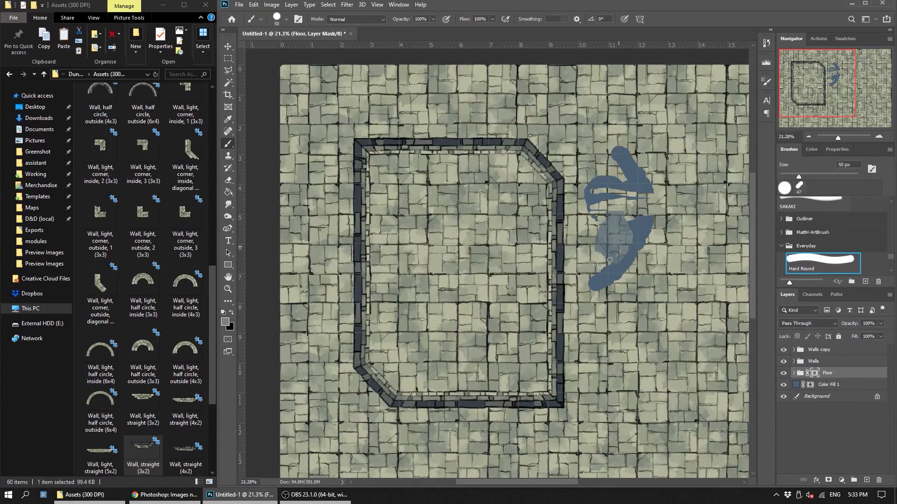
{"action": "mouse_move", "coordinate": [620, 258]}
{"action": "left_mouse_down"}
{"action": "mouse_move", "coordinate": [600, 274]}
{"action": "mouse_move", "coordinate": [615, 261]}
{"action": "mouse_move", "coordinate": [619, 277]}
{"action": "mouse_move", "coordinate": [596, 280]}
{"action": "mouse_move", "coordinate": [612, 270]}
{"action": "left_mouse_up"}
{"action": "key", "text": "ctrl+a"}
{"action": "key", "text": "Delete"}
{"action": "key", "text": "ctrl+z"}
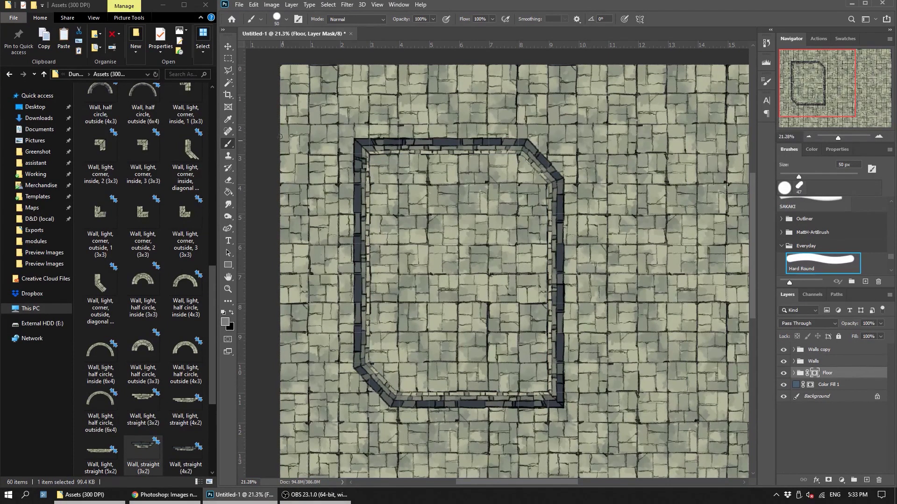
- Fill the Floor mask black, trace the room's inner wall outline with Polygonal Lasso, and fill it white
{"action": "left_click", "coordinate": [229, 73]}
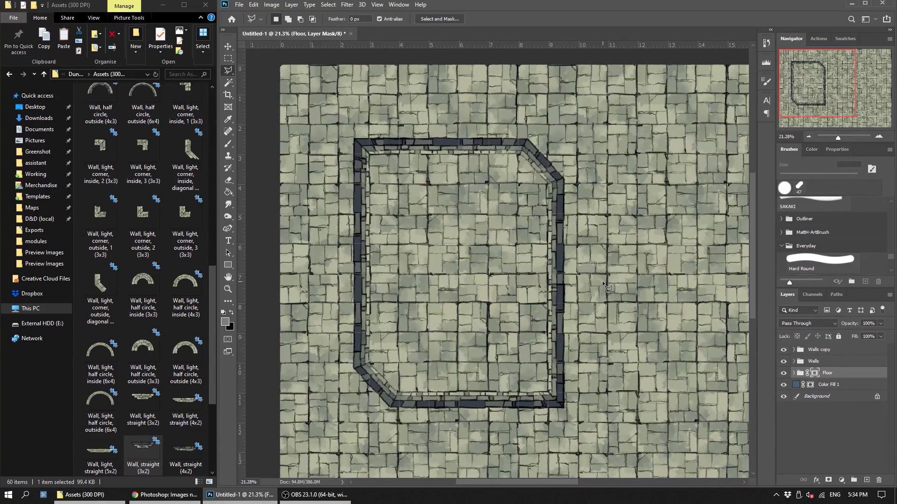
{"action": "key", "text": "ctrl+i"}
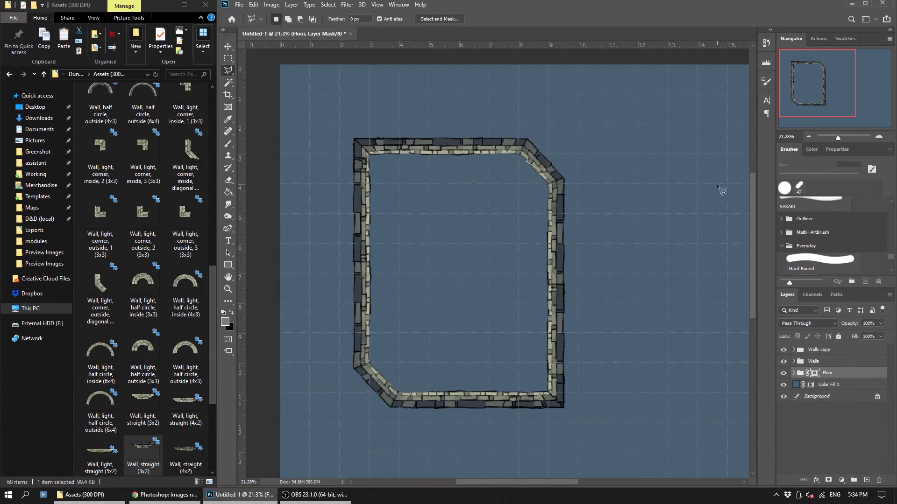
{"action": "left_click", "coordinate": [364, 149]}
{"action": "left_click", "coordinate": [521, 148]}
{"action": "left_click", "coordinate": [554, 182]}
{"action": "left_click", "coordinate": [555, 399]}
{"action": "left_click", "coordinate": [395, 399]}
{"action": "double_click", "coordinate": [364, 369]}
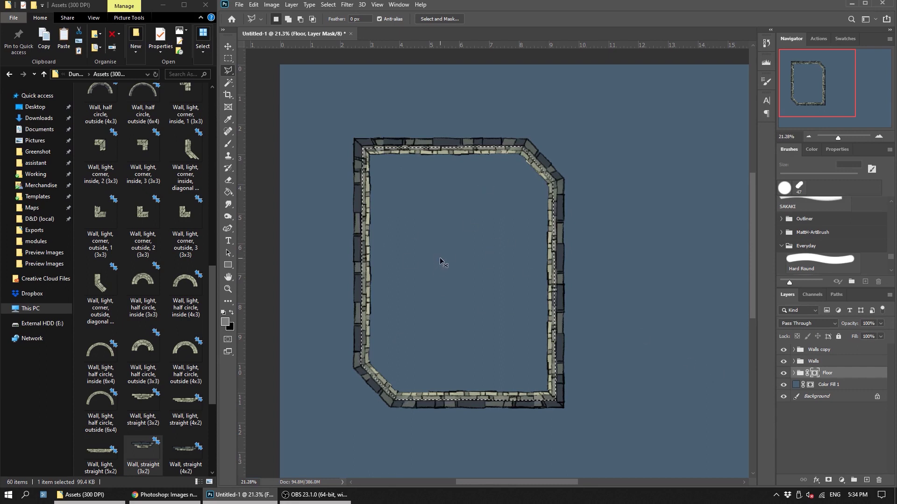
{"action": "key", "text": "alt+BackSpace"}
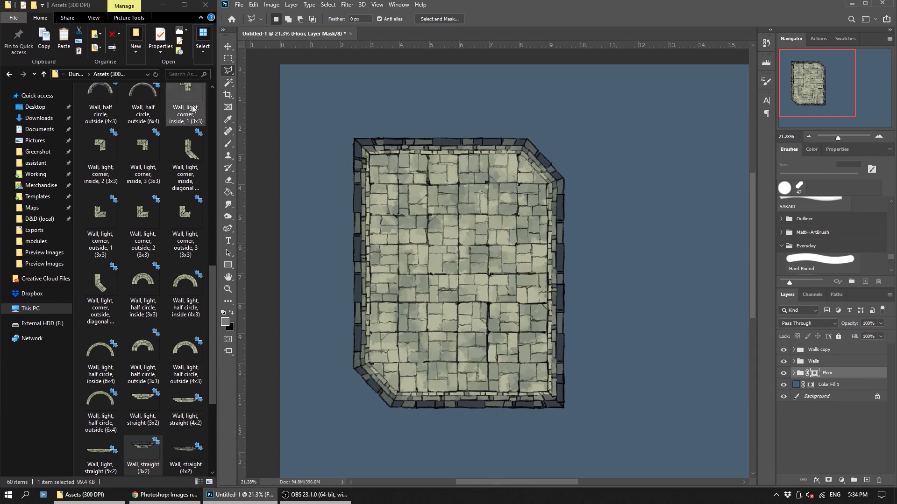
- Fill a rectangle right of the room white on the mask to show floor, then drag in the round pillar
{"action": "left_click", "coordinate": [228, 60]}
{"action": "mouse_move", "coordinate": [591, 188]}
{"action": "left_mouse_down"}
{"action": "mouse_move", "coordinate": [714, 351]}
{"action": "mouse_move", "coordinate": [701, 359]}
{"action": "left_mouse_up"}
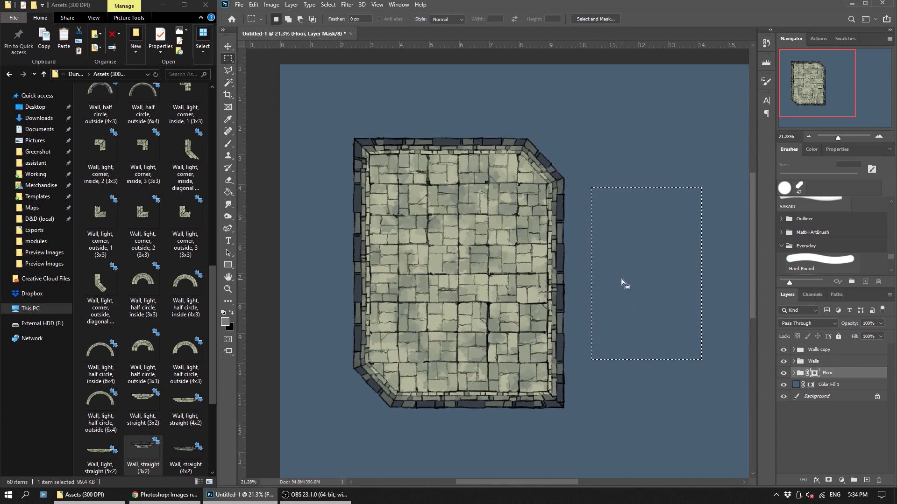
{"action": "left_click", "coordinate": [231, 194]}
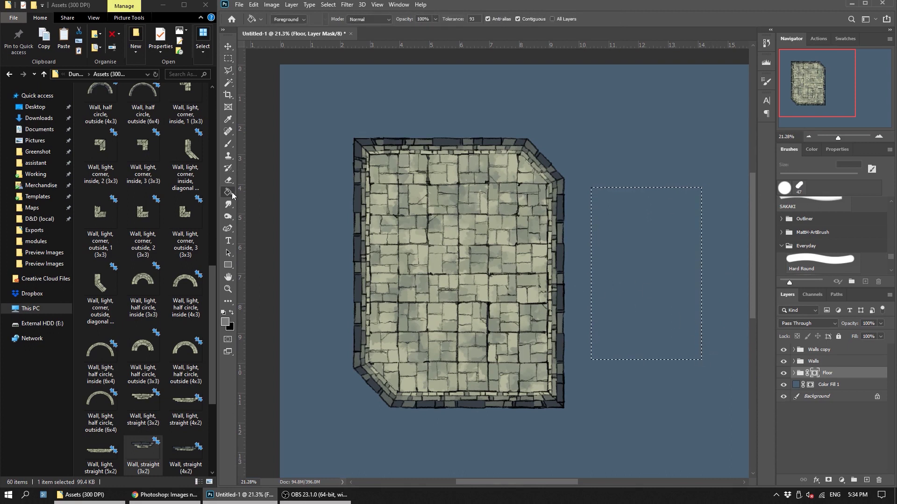
{"action": "left_click", "coordinate": [225, 322]}
{"action": "left_click_drag", "start_coordinate": [738, 257], "coordinate": [619, 197]}
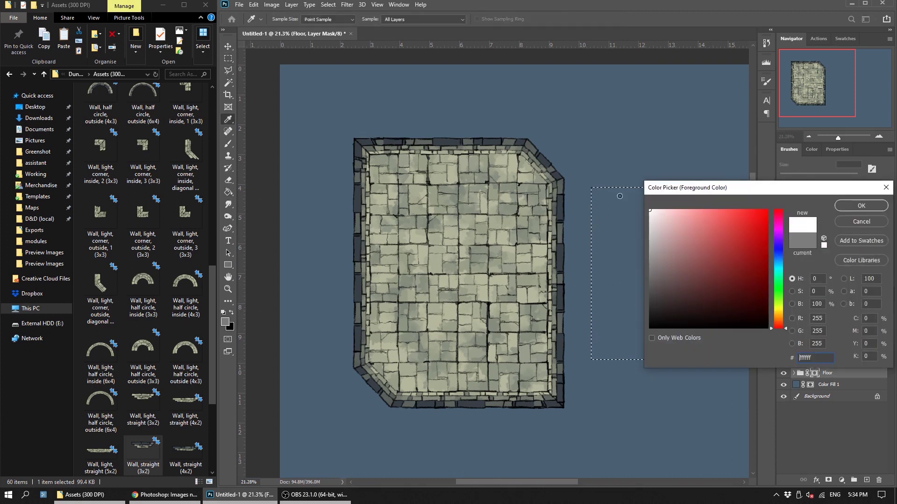
{"action": "left_click", "coordinate": [869, 207]}
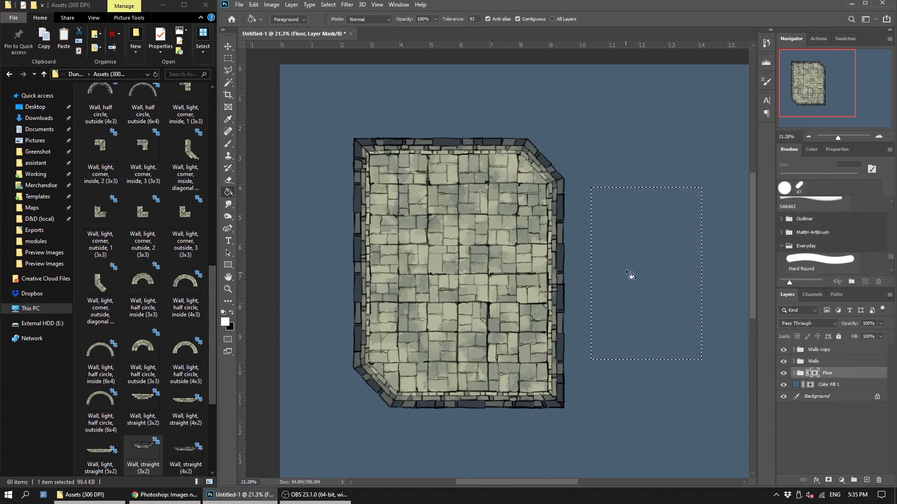
{"action": "left_click", "coordinate": [652, 262]}
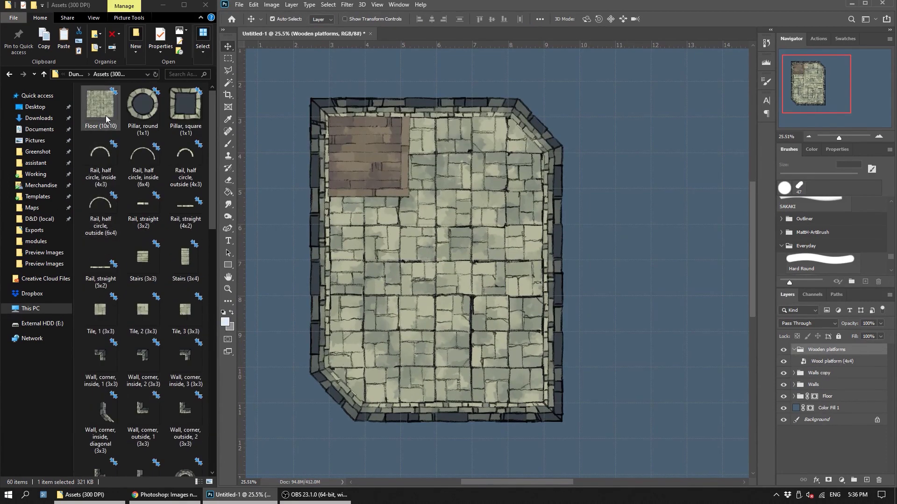
{"action": "left_click_drag", "start_coordinate": [143, 108], "coordinate": [463, 176]}
- Commit the placed pillar and add the Wood stairs (3x4) asset to the map
{"action": "left_click", "coordinate": [666, 19]}
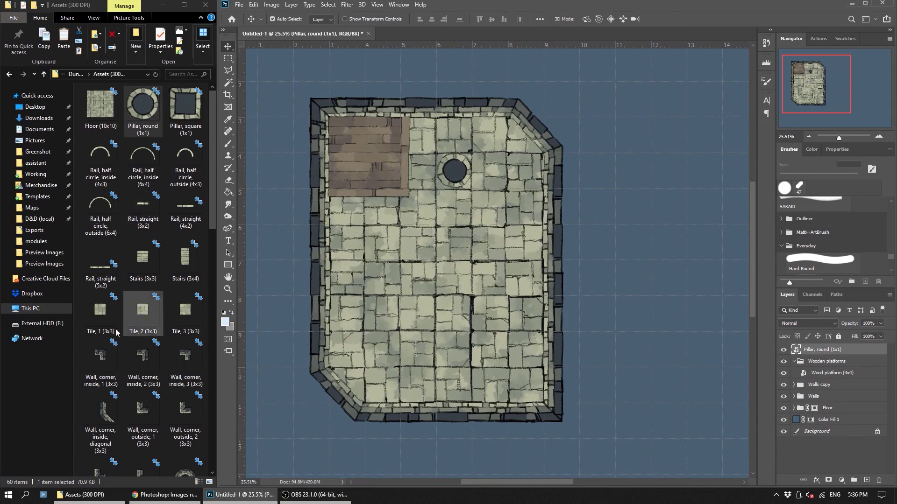
{"action": "scroll", "coordinate": [168, 327], "scroll_direction": "down", "scroll_amount": 10}
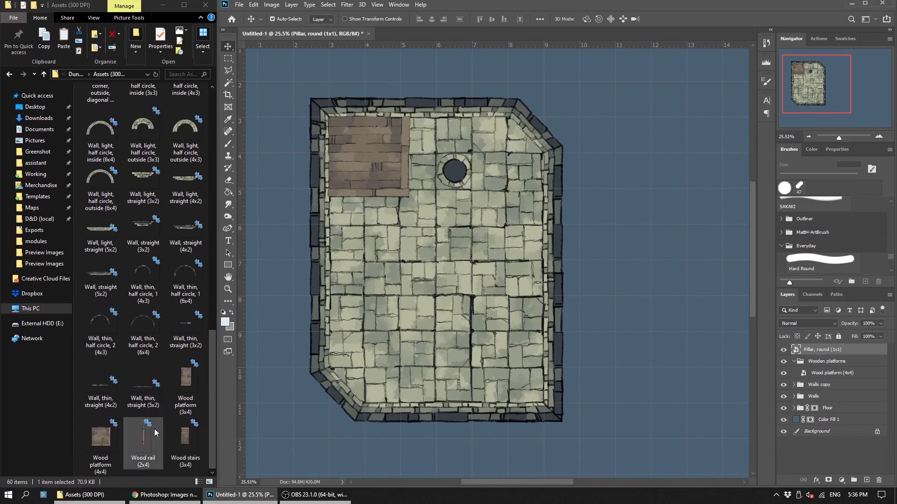
{"action": "left_click_drag", "start_coordinate": [190, 441], "coordinate": [392, 220]}
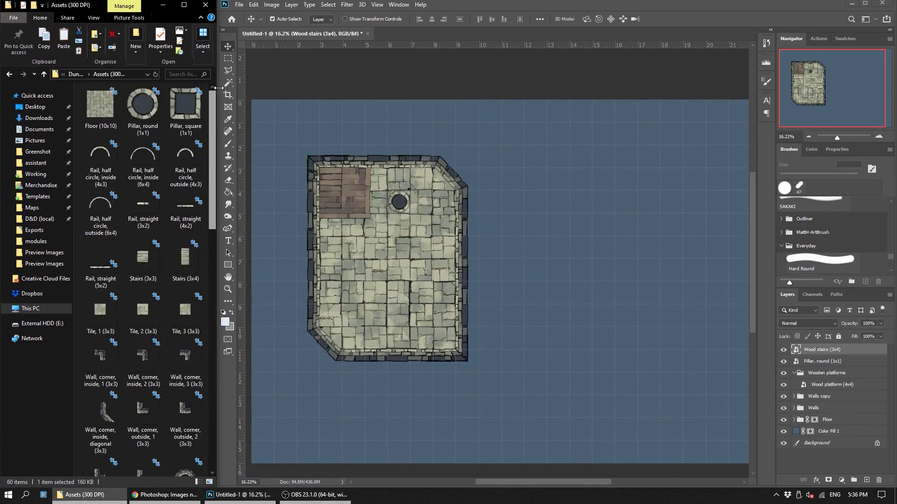
- In File Explorer, go up to DungeonRoomBuilder and select the Roll20 (140 DPI) folder
{"action": "left_click", "coordinate": [76, 74]}
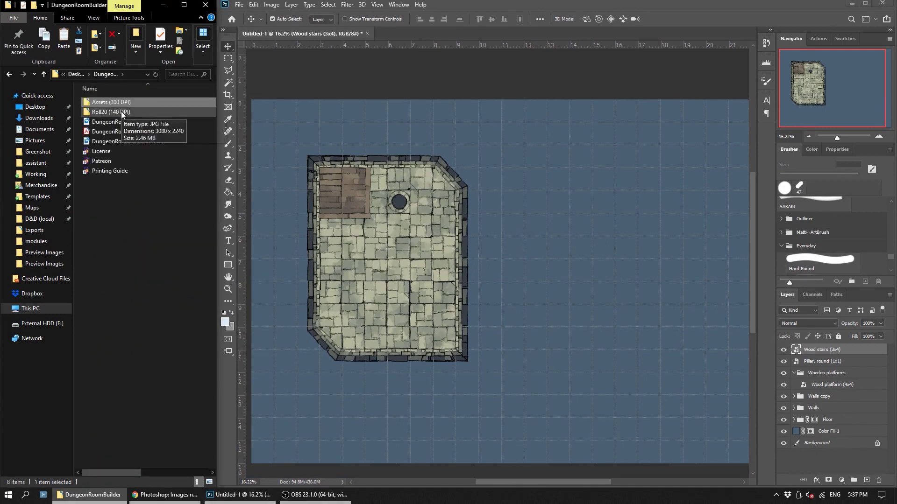
{"action": "left_click", "coordinate": [140, 196]}
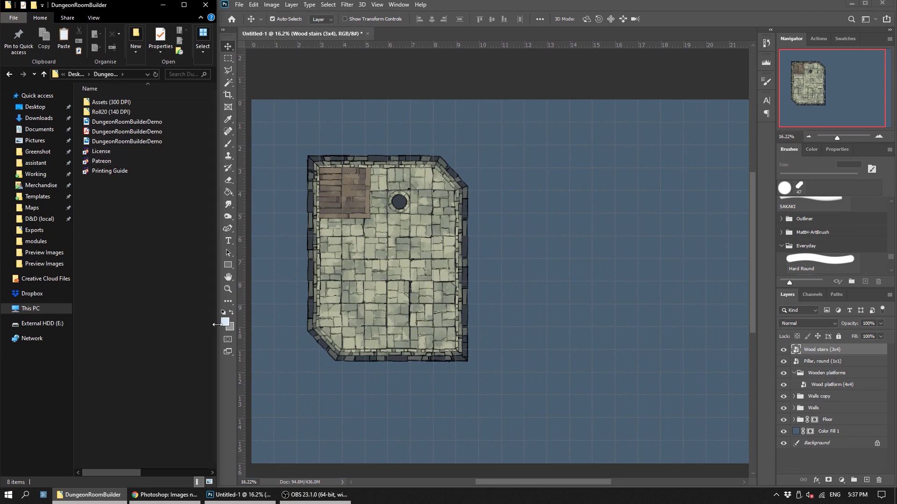
{"action": "left_click", "coordinate": [122, 103]}
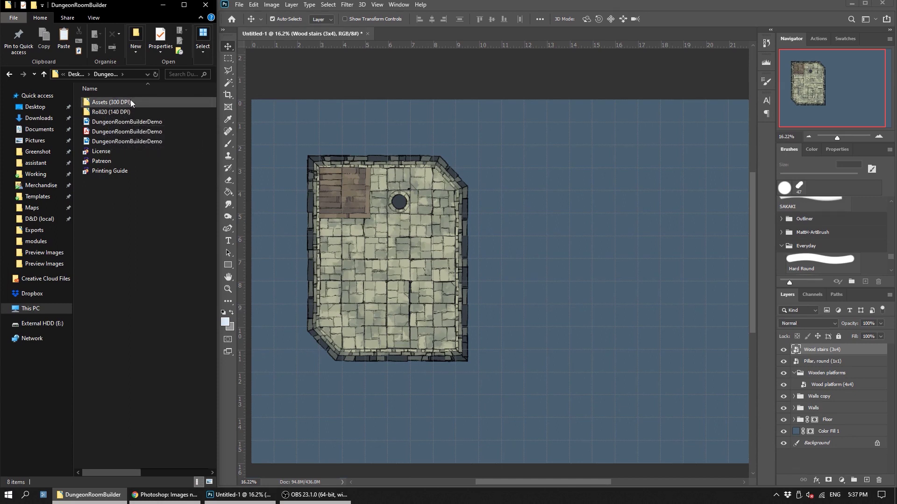
{"action": "left_click", "coordinate": [116, 112]}
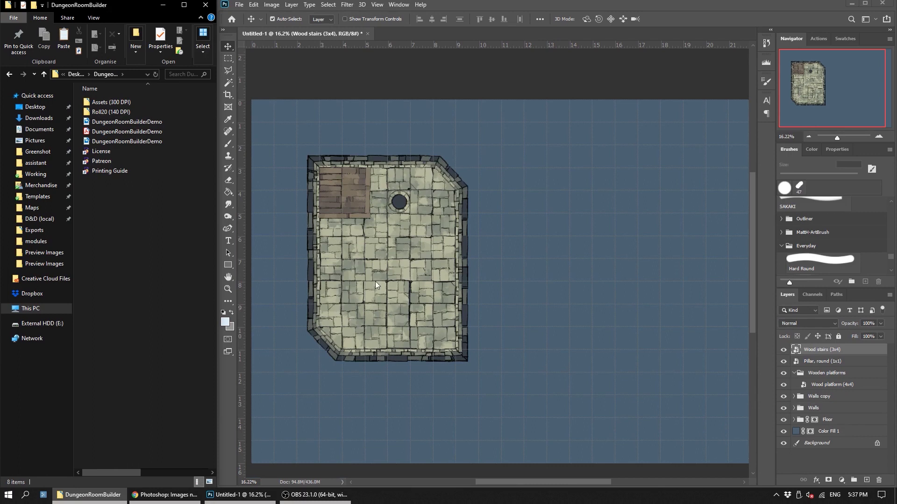
- Open the Roll20 (140 DPI) folder and place its round pillar on the canvas
{"action": "double_click", "coordinate": [119, 112]}
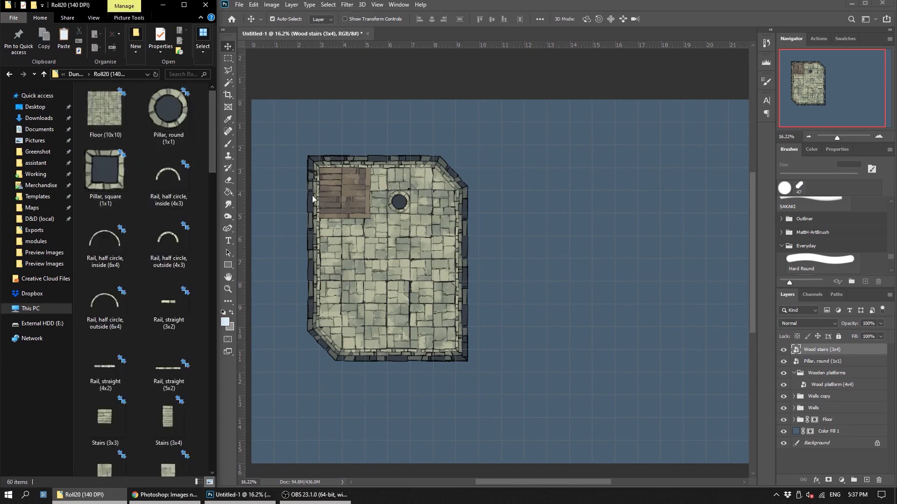
{"action": "scroll", "coordinate": [614, 270], "scroll_direction": "down", "scroll_amount": 2}
{"action": "scroll", "coordinate": [421, 187], "scroll_direction": "right", "scroll_amount": 2}
{"action": "left_click_drag", "start_coordinate": [168, 112], "coordinate": [530, 241]}
{"action": "key", "text": "Return"}
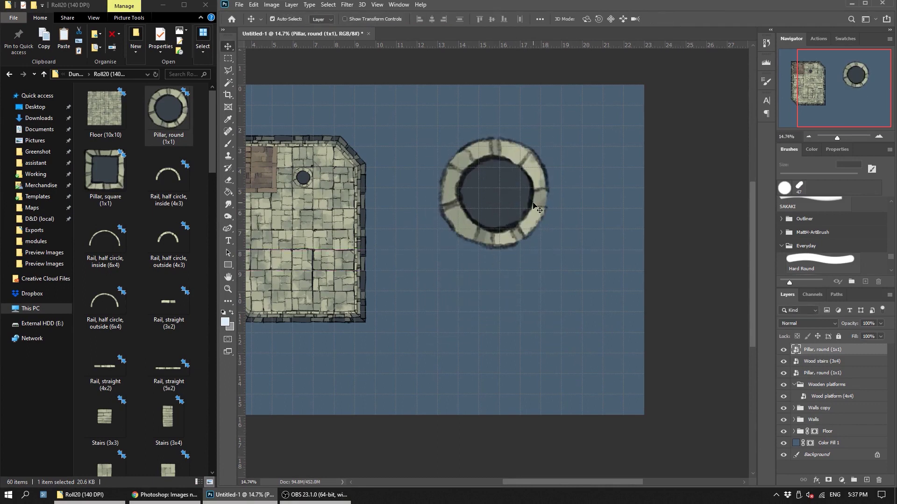
- Scale the pillar to one grid square (51.46%) and park it beside a new vertical guide at top right
{"action": "key", "text": "ctrl+t"}
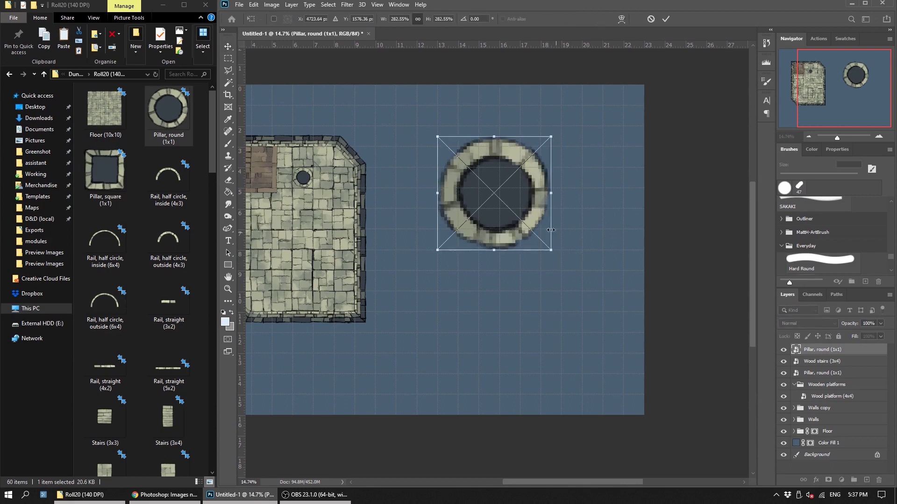
{"action": "left_click_drag", "start_coordinate": [523, 201], "coordinate": [544, 232]}
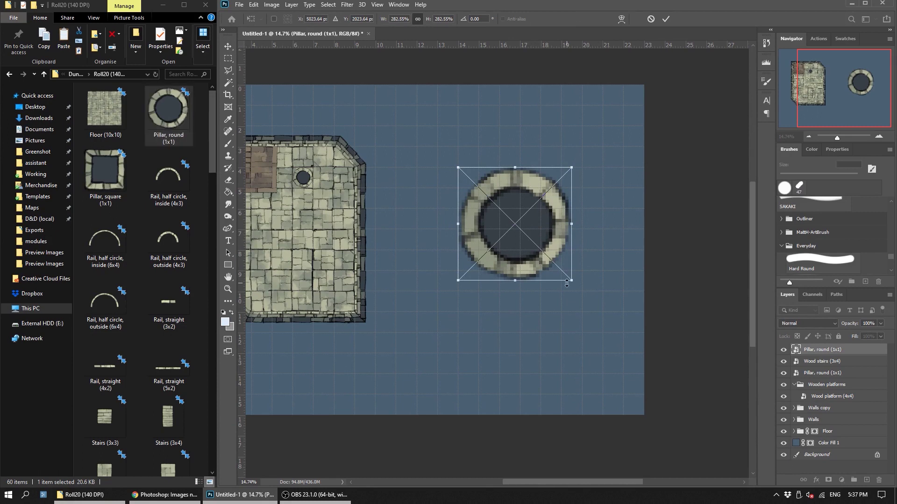
{"action": "left_click_drag", "start_coordinate": [571, 282], "coordinate": [481, 189]}
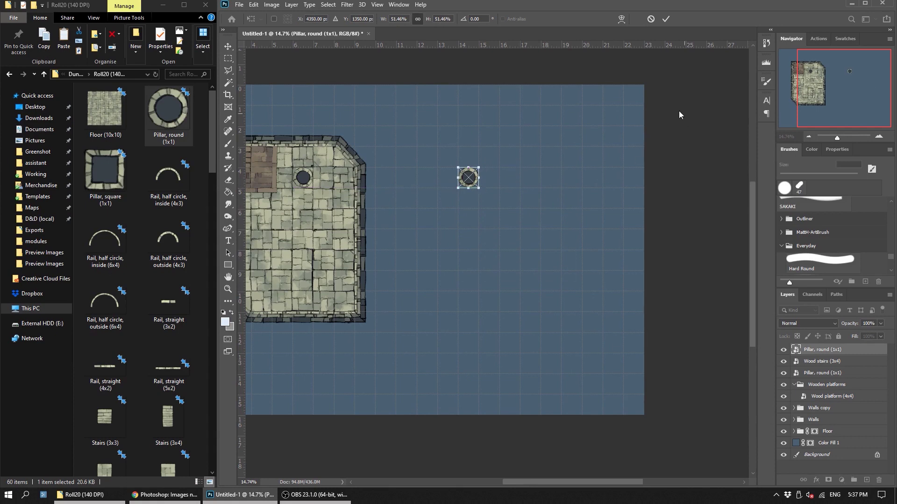
{"action": "left_click", "coordinate": [665, 18]}
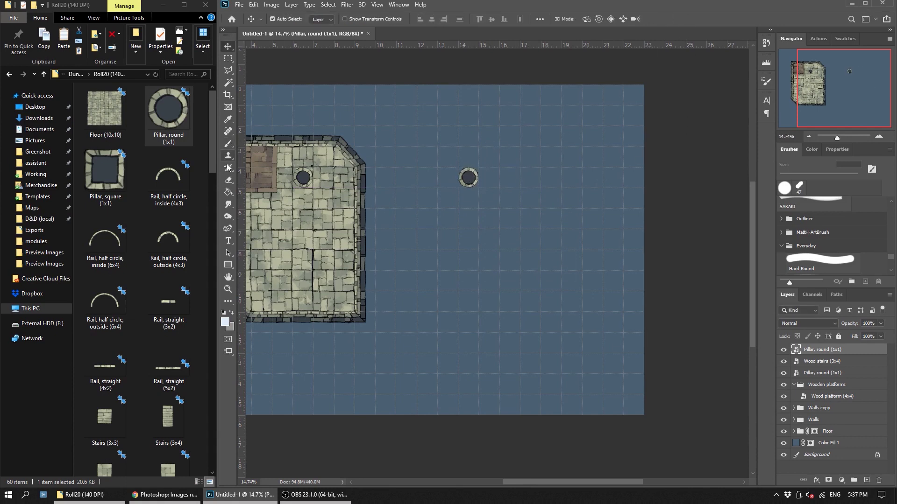
{"action": "left_click_drag", "start_coordinate": [242, 166], "coordinate": [581, 169]}
{"action": "left_click_drag", "start_coordinate": [469, 180], "coordinate": [604, 107]}
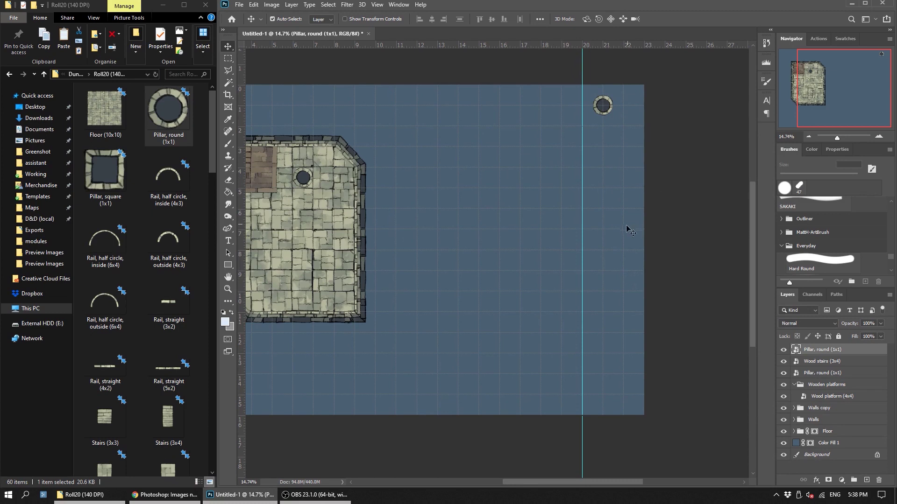
- Alt-drag two copies of the top-right round pillar into the room, undoing one misplaced copy
{"action": "scroll", "coordinate": [607, 236], "scroll_direction": "down", "scroll_amount": 1}
{"action": "scroll", "coordinate": [446, 146], "scroll_direction": "up", "scroll_amount": 1}
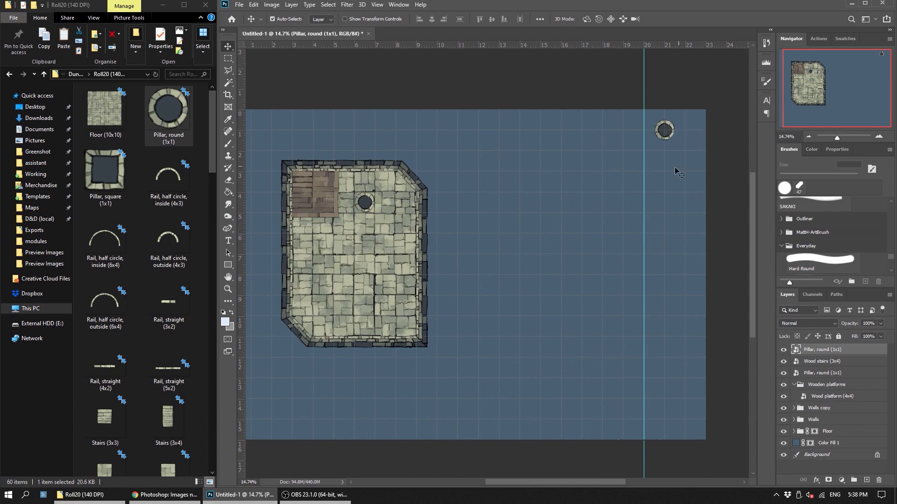
{"action": "left_click_drag", "start_coordinate": [663, 132], "coordinate": [384, 308]}
{"action": "left_click_drag", "start_coordinate": [667, 131], "coordinate": [262, 326]}
{"action": "key", "text": "ctrl+z"}
{"action": "mouse_move", "coordinate": [664, 131]}
{"action": "left_mouse_down"}
{"action": "mouse_move", "coordinate": [400, 246]}
{"action": "mouse_move", "coordinate": [397, 267]}
{"action": "left_mouse_up"}
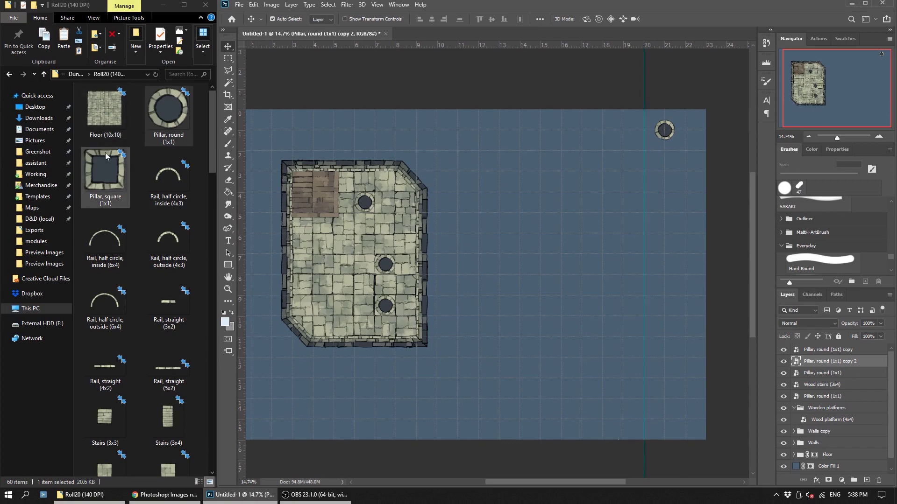
- Place the nine selected rail and pillar assets into the map and commit each placement
{"action": "left_click", "coordinate": [161, 125]}
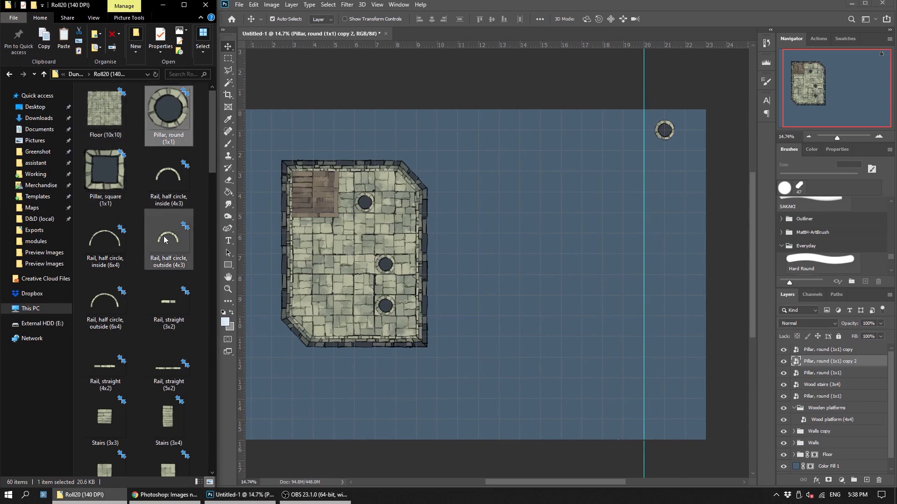
{"action": "left_click", "coordinate": [175, 368], "text": "shift"}
{"action": "left_click_drag", "start_coordinate": [175, 368], "coordinate": [563, 262]}
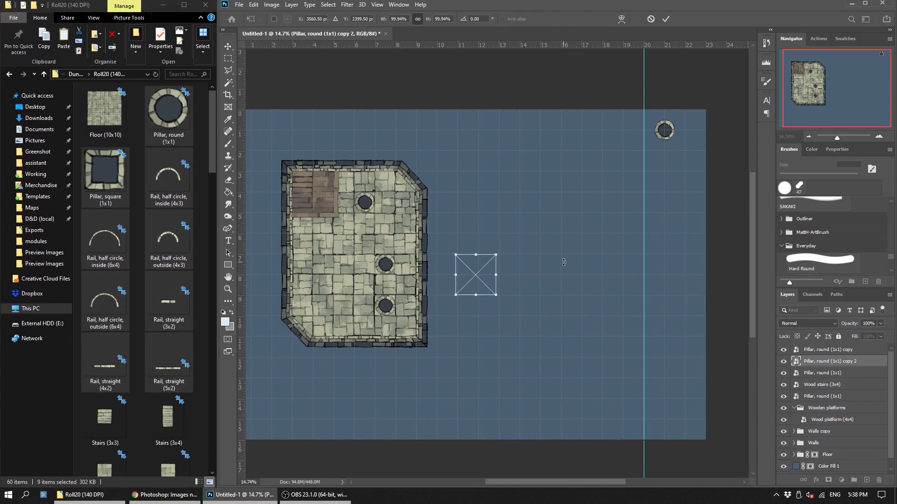
{"action": "left_click", "coordinate": [665, 19]}
{"action": "left_click", "coordinate": [667, 20]}
{"action": "key", "text": "Return"}
{"action": "key", "text": "Return"}
{"action": "key", "text": "Return"}
{"action": "key", "text": "Return"}
{"action": "key", "text": "Return"}
{"action": "key", "text": "Return"}
{"action": "key", "text": "Return"}
{"action": "key", "text": "Return"}
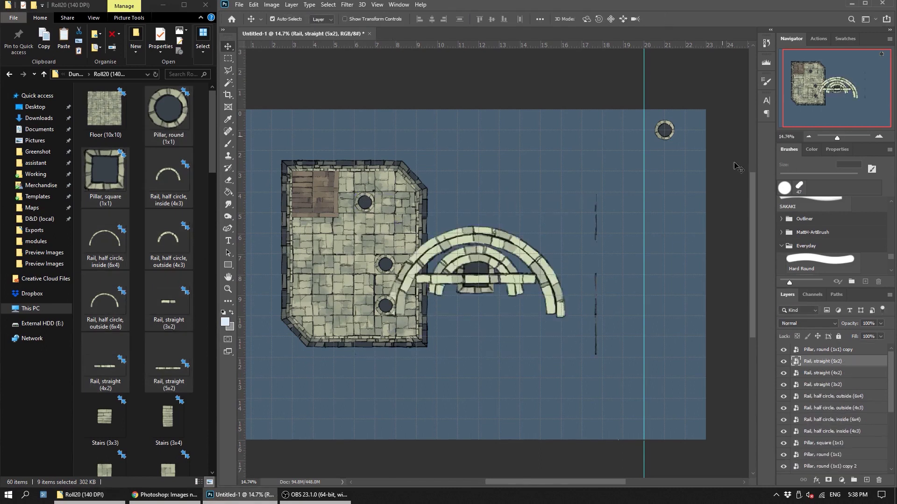
- Shrink all the new rail and pillar layers to grid scale and stage them off-map at top right
{"action": "left_click", "coordinate": [824, 448], "text": "shift"}
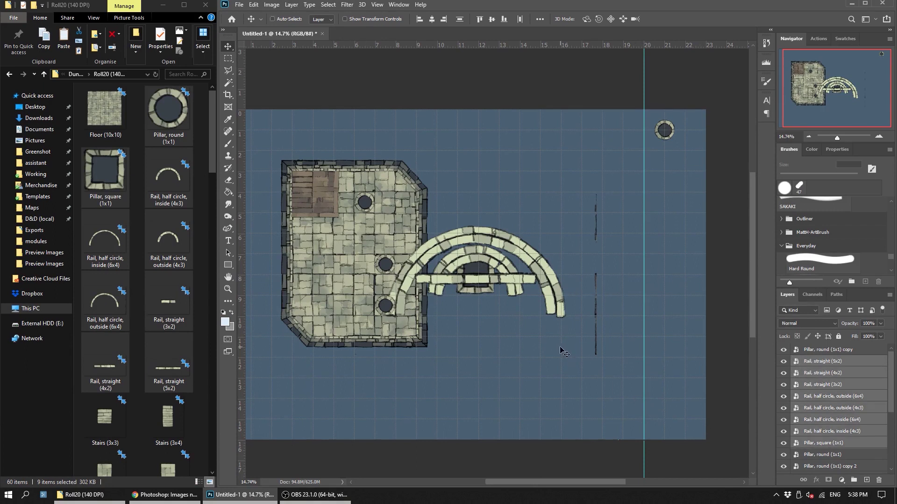
{"action": "key", "text": "ctrl+t"}
{"action": "left_click_drag", "start_coordinate": [596, 354], "coordinate": [498, 293]}
{"action": "left_click", "coordinate": [681, 19]}
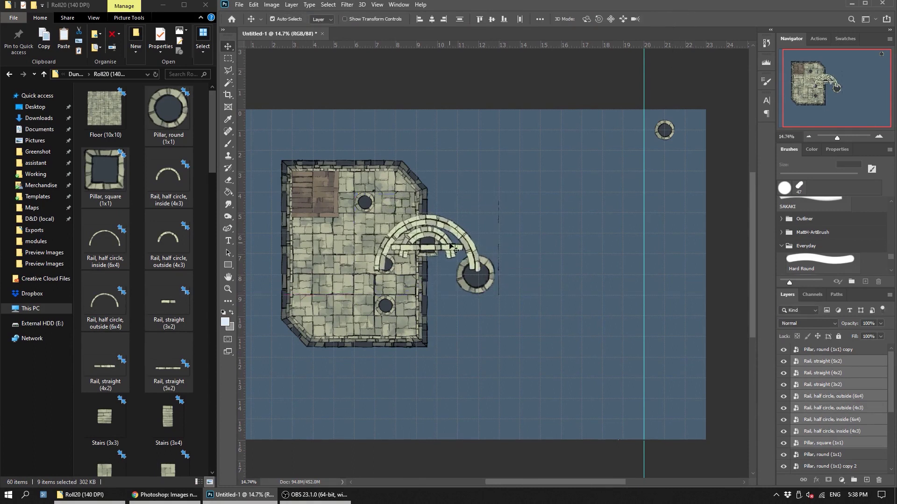
{"action": "left_click_drag", "start_coordinate": [429, 248], "coordinate": [651, 189]}
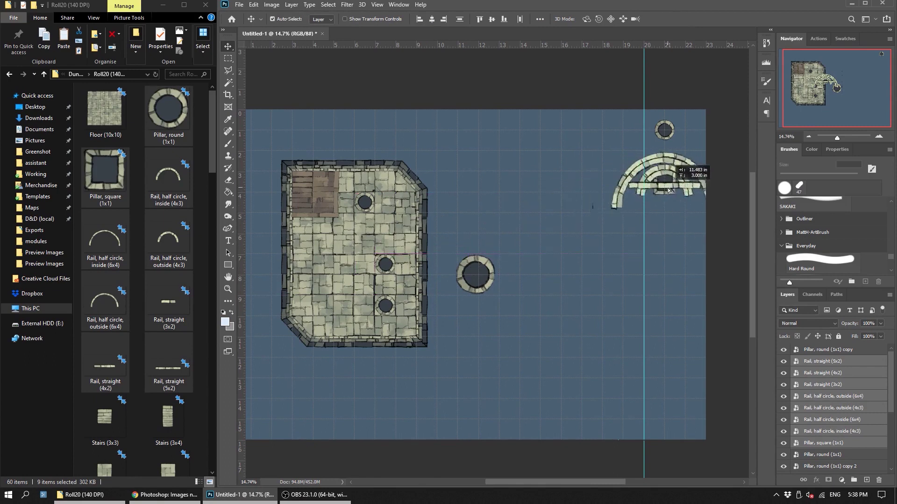
{"action": "left_click_drag", "start_coordinate": [670, 190], "coordinate": [687, 252]}
{"action": "left_click", "coordinate": [615, 154]}
- Separate the straight rails, pull out the square pillar, and copy it onto the room's floor
{"action": "left_click_drag", "start_coordinate": [556, 210], "coordinate": [671, 282]}
{"action": "left_click_drag", "start_coordinate": [557, 212], "coordinate": [349, 292]}
{"action": "left_click_drag", "start_coordinate": [696, 247], "coordinate": [352, 240]}
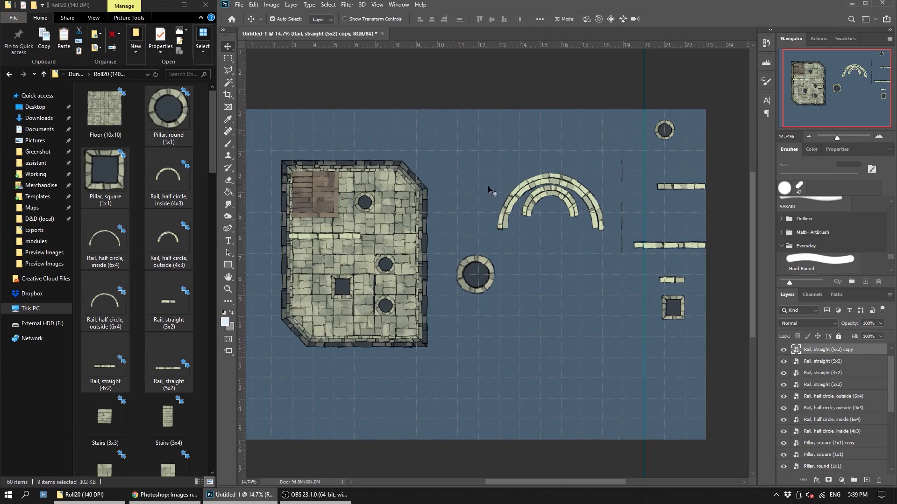
- Go up from Roll20 (140 DPI) to DungeonRoomBuilder in File Explorer and deselect the folder
{"action": "left_click", "coordinate": [10, 74]}
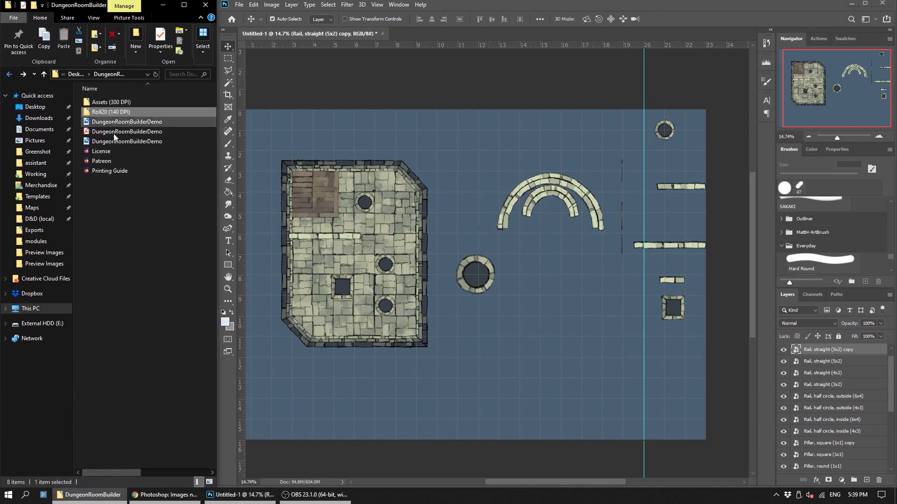
{"action": "left_click", "coordinate": [121, 200]}
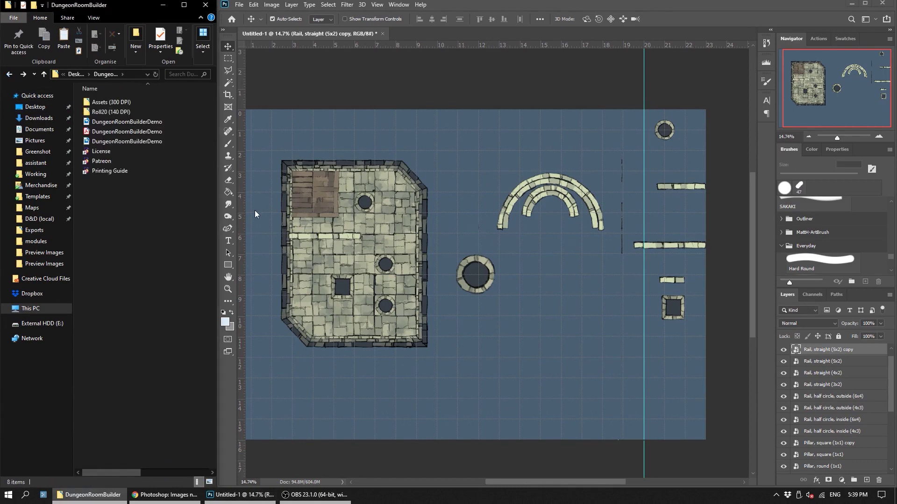